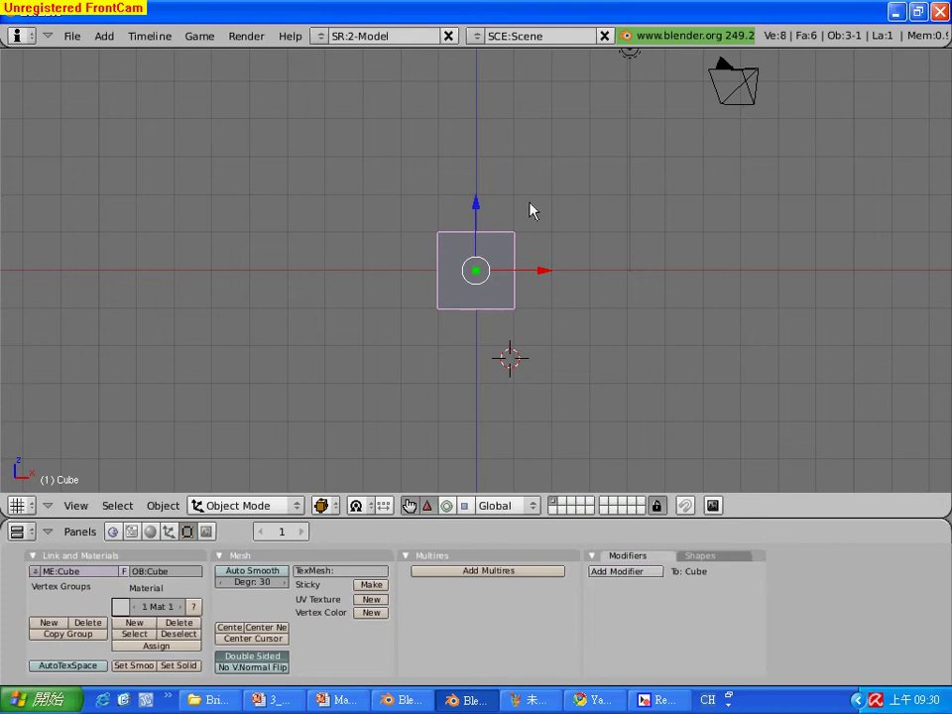
# Delete the default cube, then add a UV sphere and move it down
pyautogui.press('x')
pyautogui.click(501, 287)
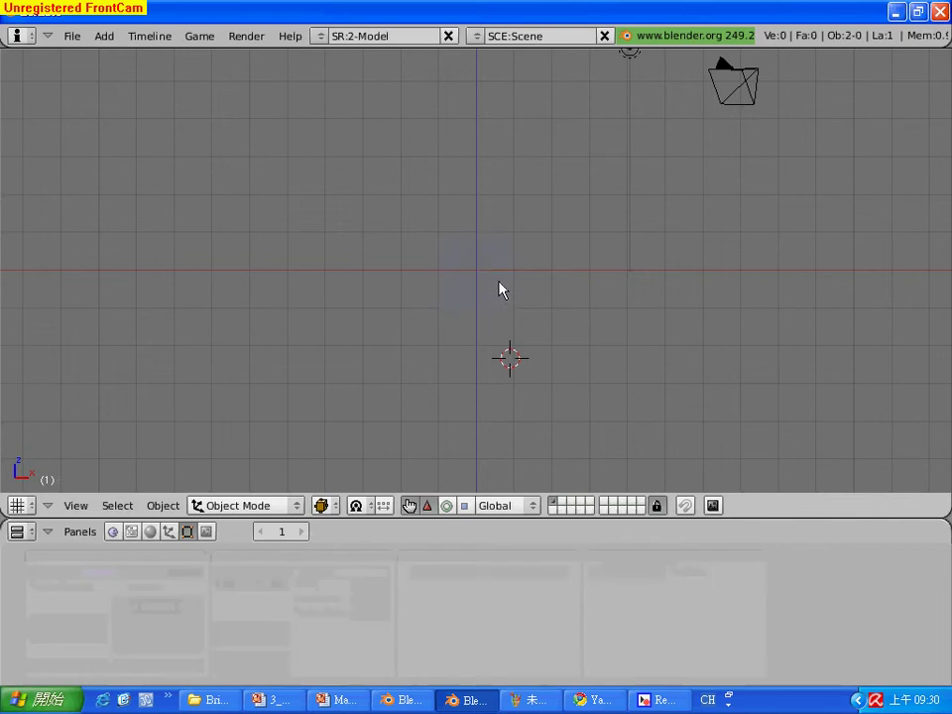
pyautogui.press('space')
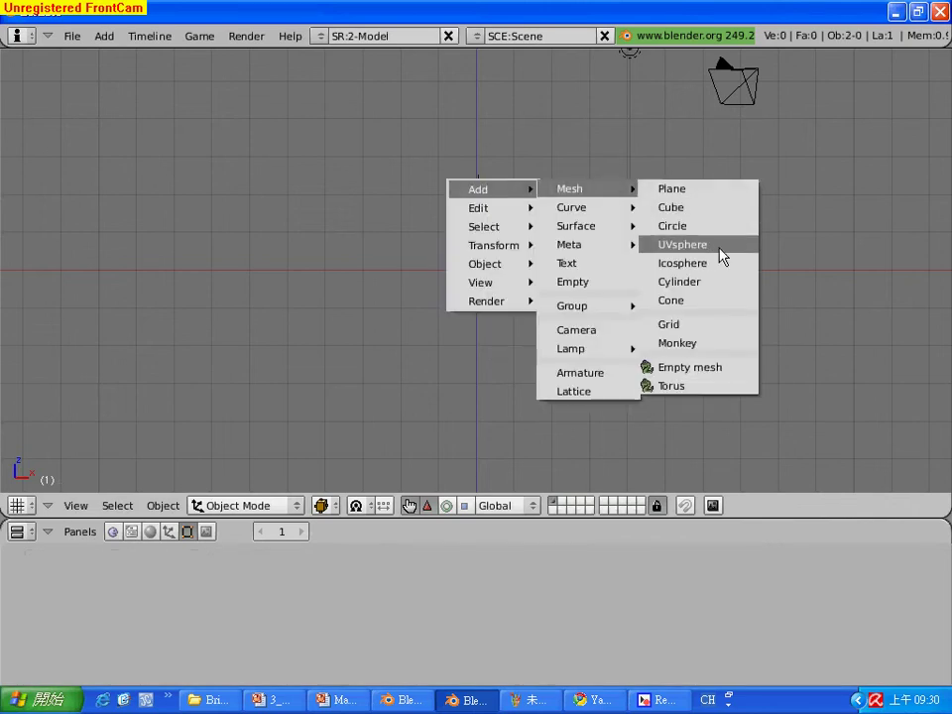
pyautogui.click(722, 246)
pyautogui.click(803, 259)
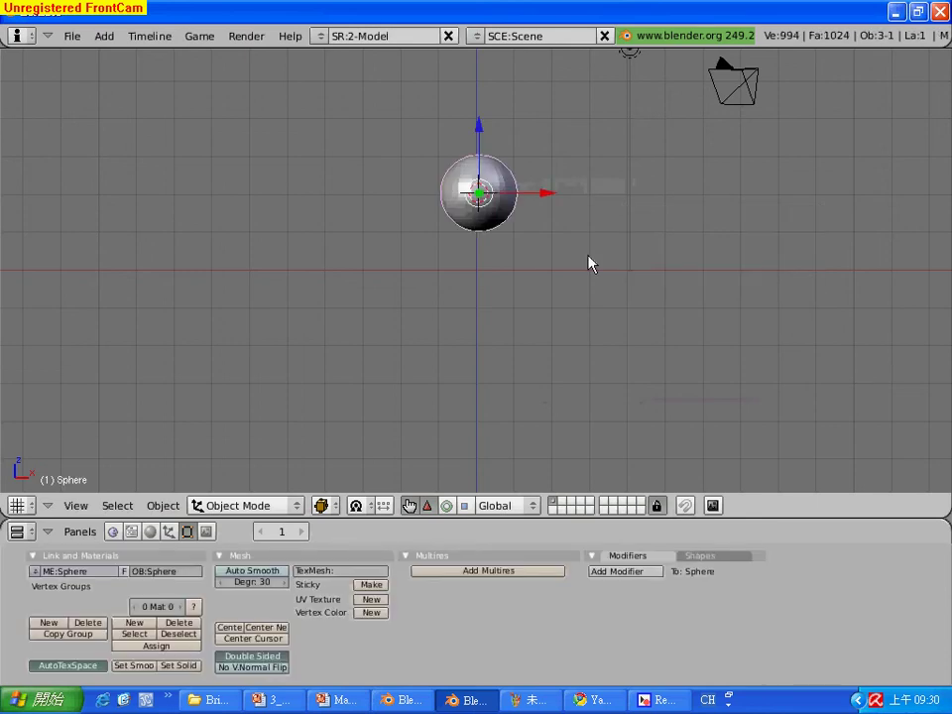
pyautogui.press('g')
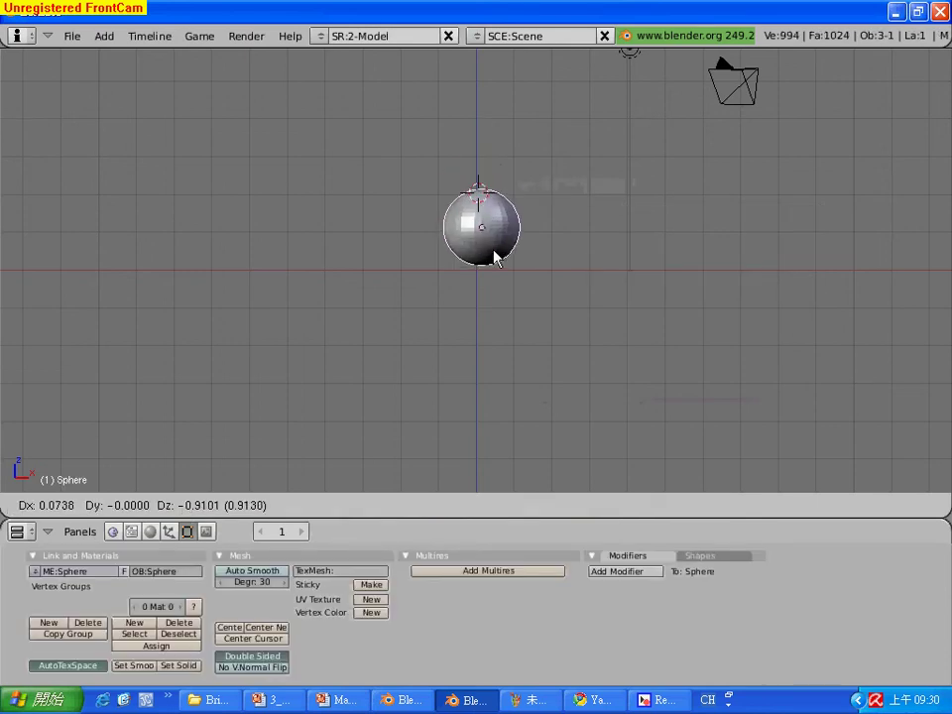
pyautogui.click(491, 257)
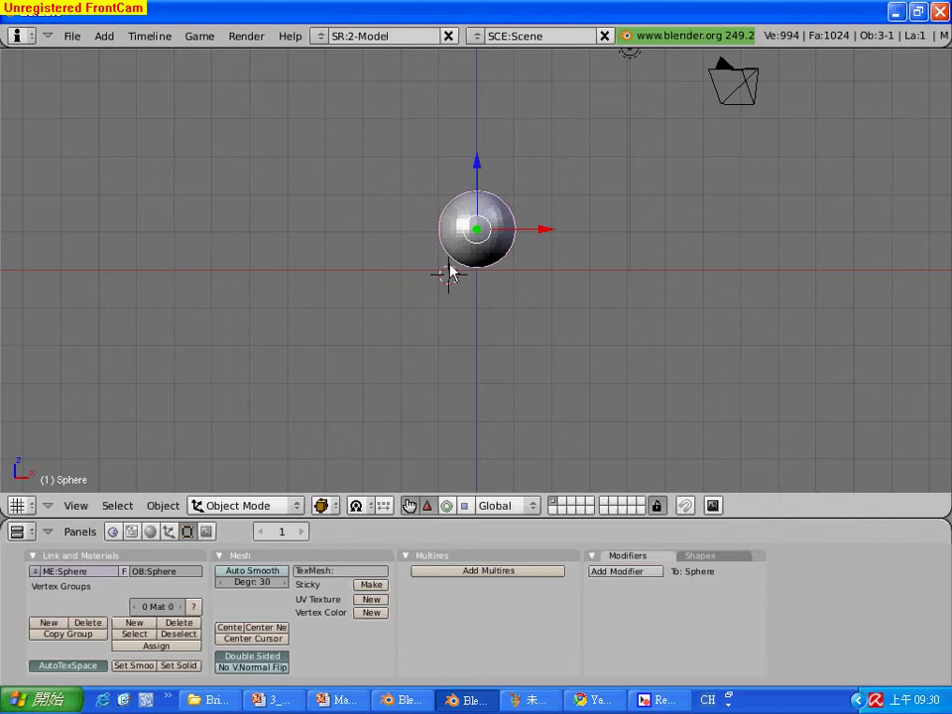
# Add a ground plane under the sphere, scale it by 5.73, and reselect the sphere
pyautogui.press('space')
pyautogui.moveTo(526, 264)
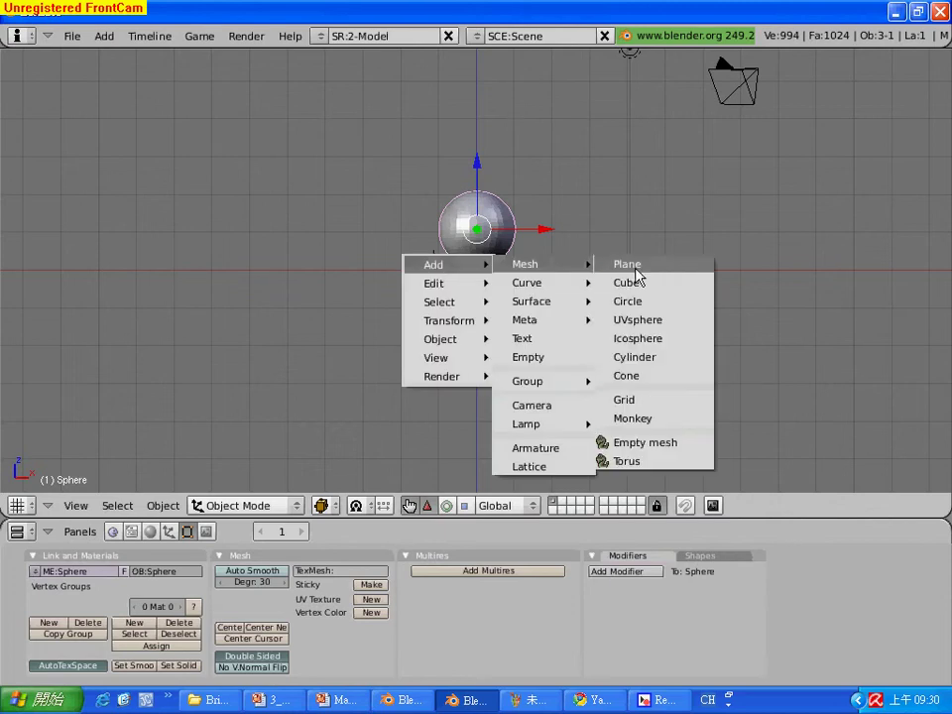
pyautogui.click(635, 266)
pyautogui.press('g')
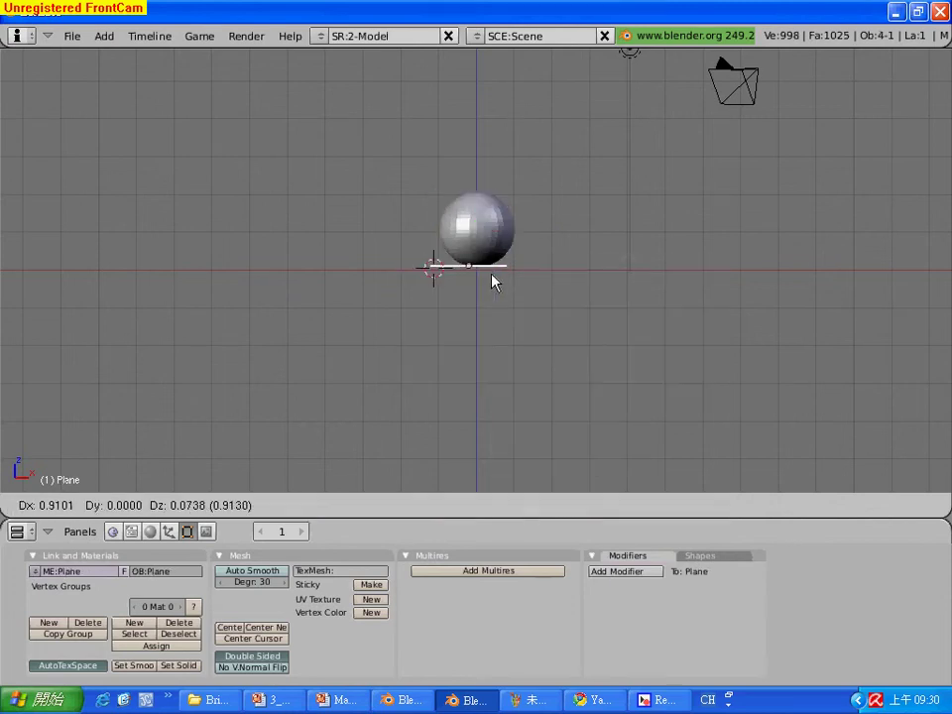
pyautogui.click(497, 283)
pyautogui.press('s')
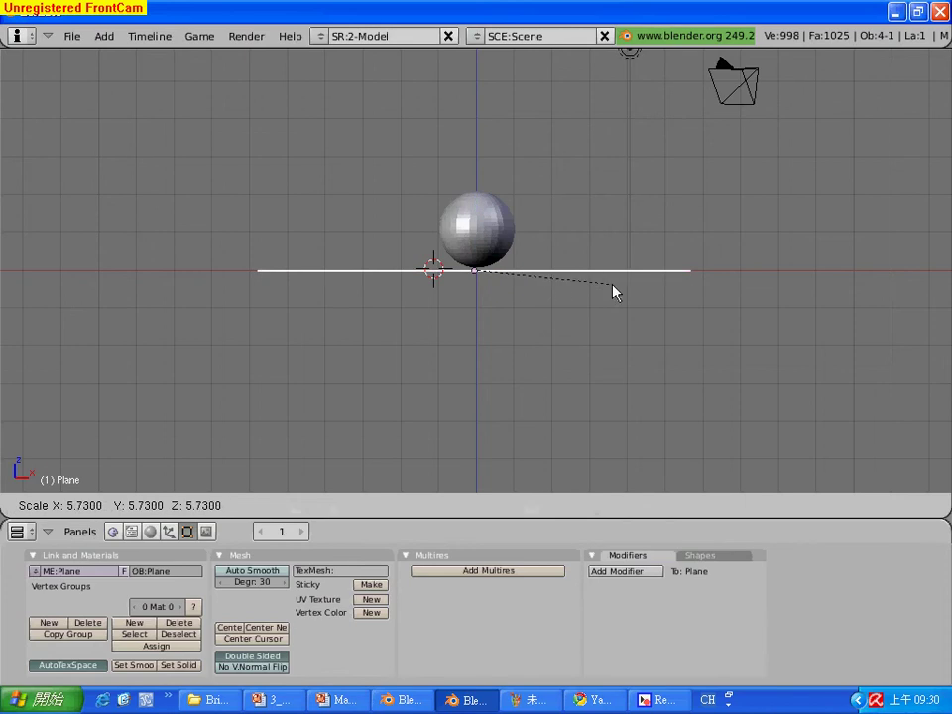
pyautogui.click(611, 290)
pyautogui.rightClick(496, 232)
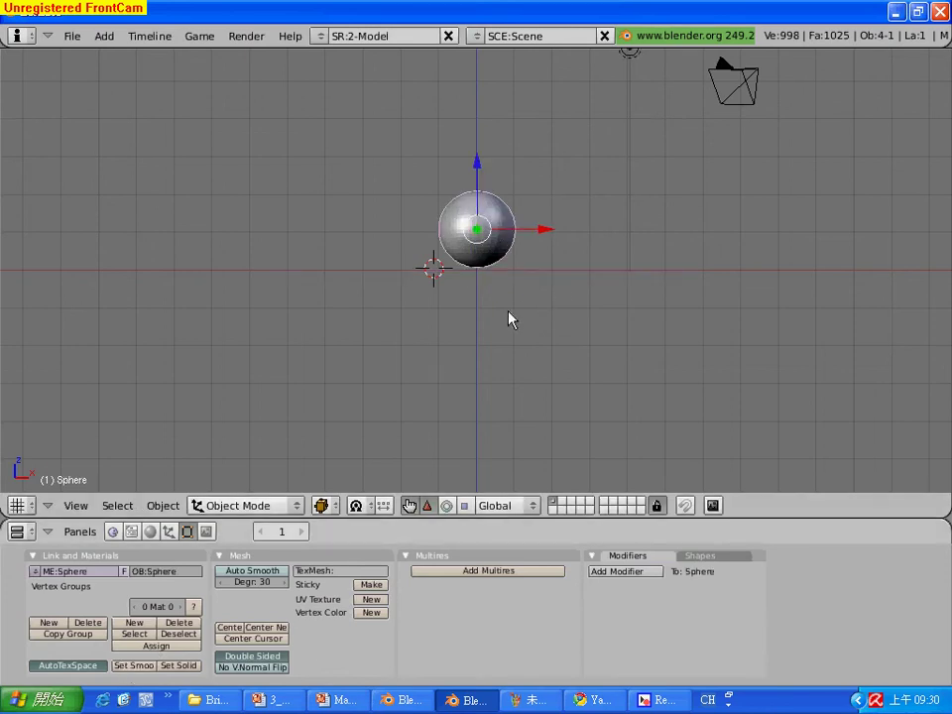
pyautogui.press('F12')
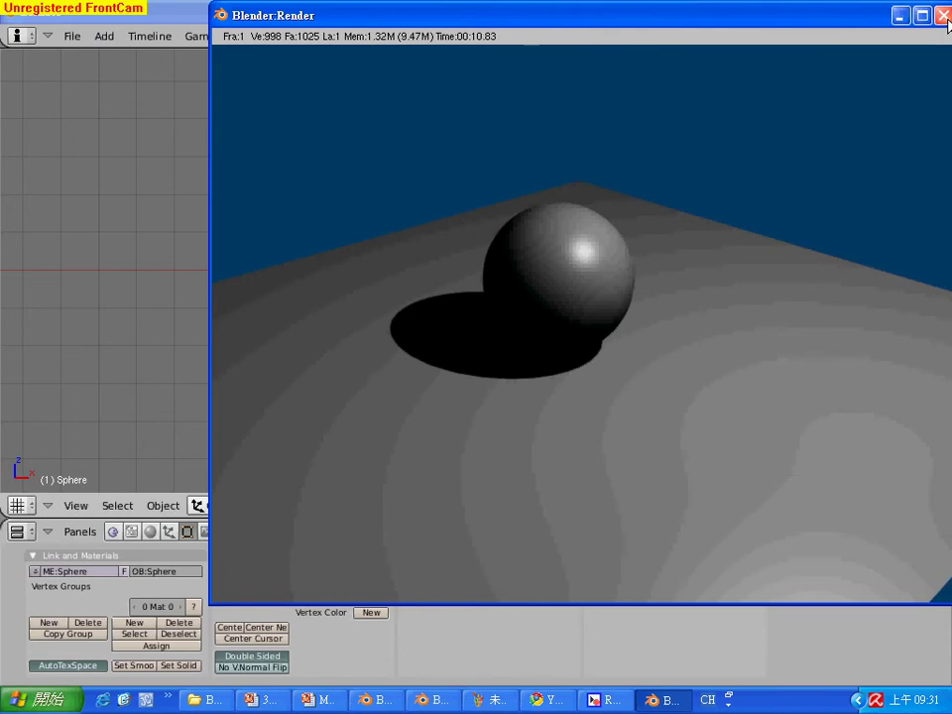
pyautogui.click(944, 16)
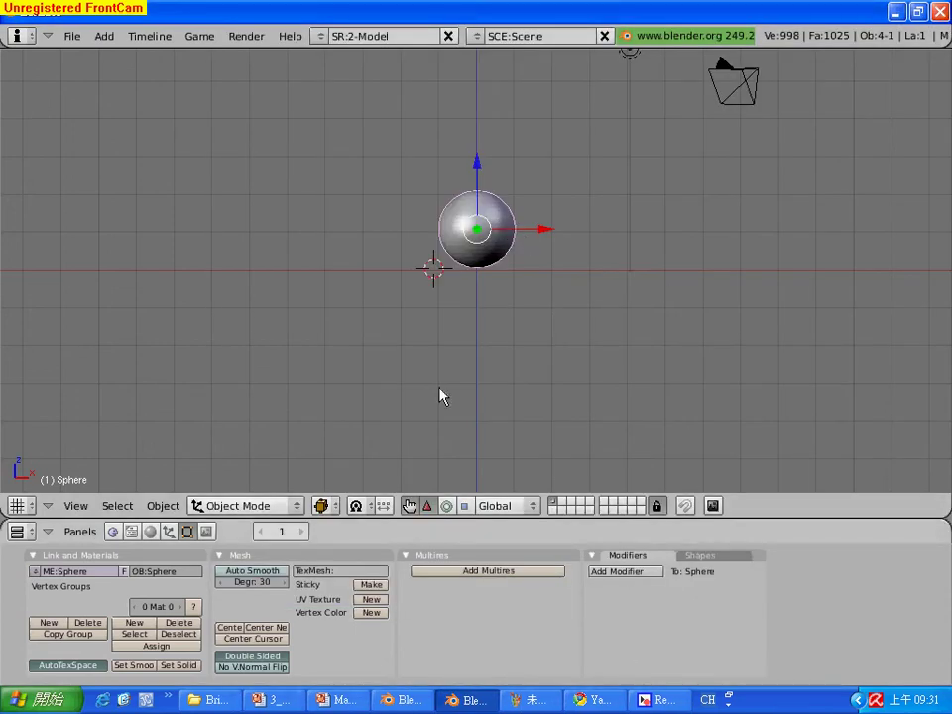
# Give the sphere a new material with alpha 0.05 and render to check it
pyautogui.click(150, 534)
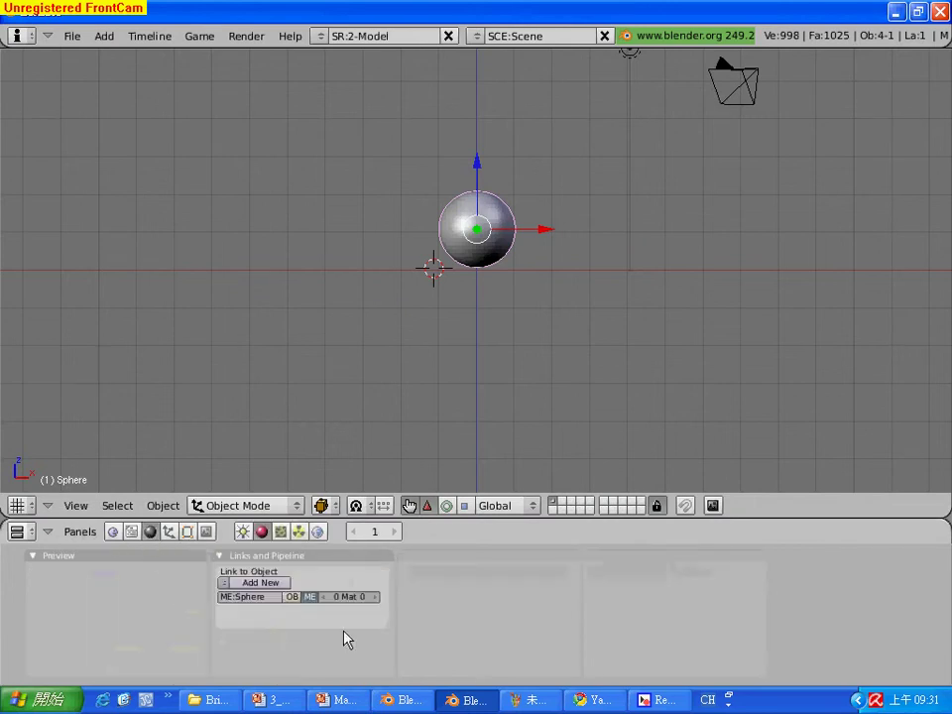
pyautogui.click(260, 583)
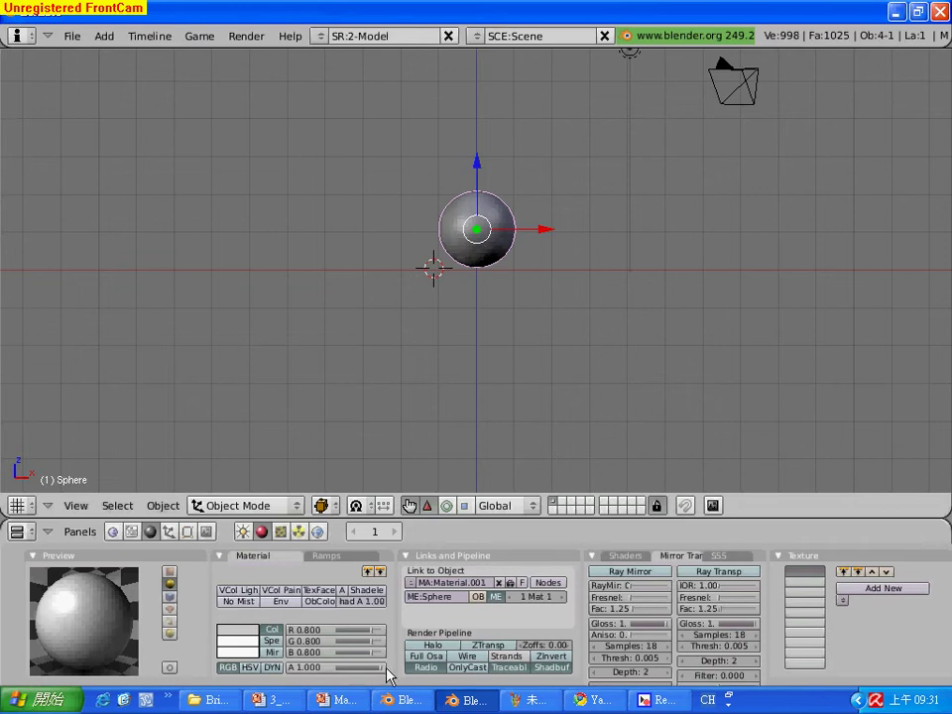
pyautogui.click(296, 670)
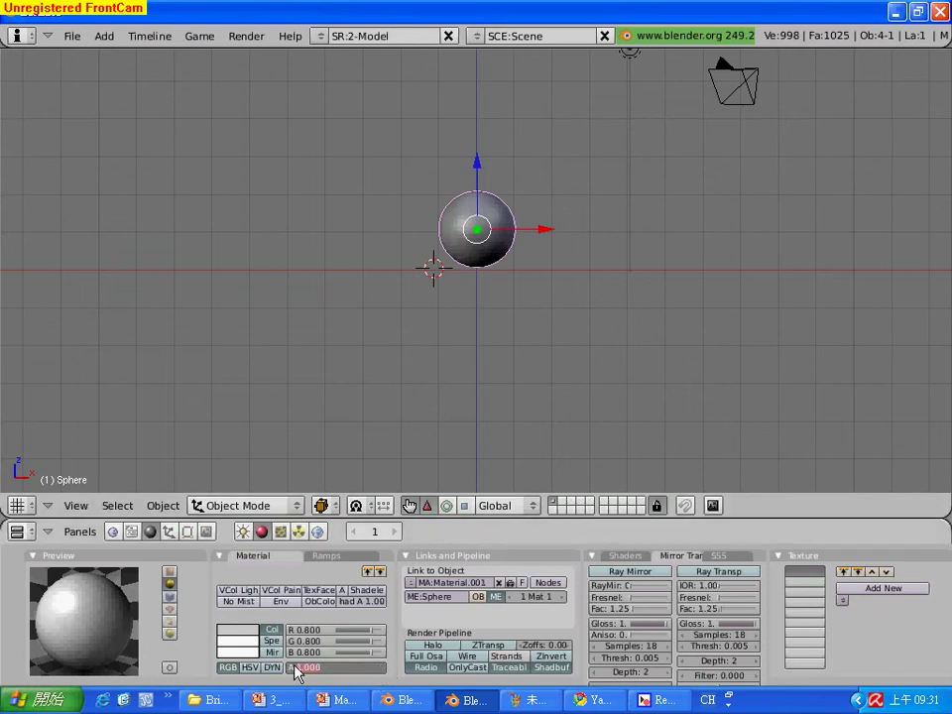
pyautogui.press('BackSpace')
pyautogui.write('0.05')
pyautogui.press('Return')
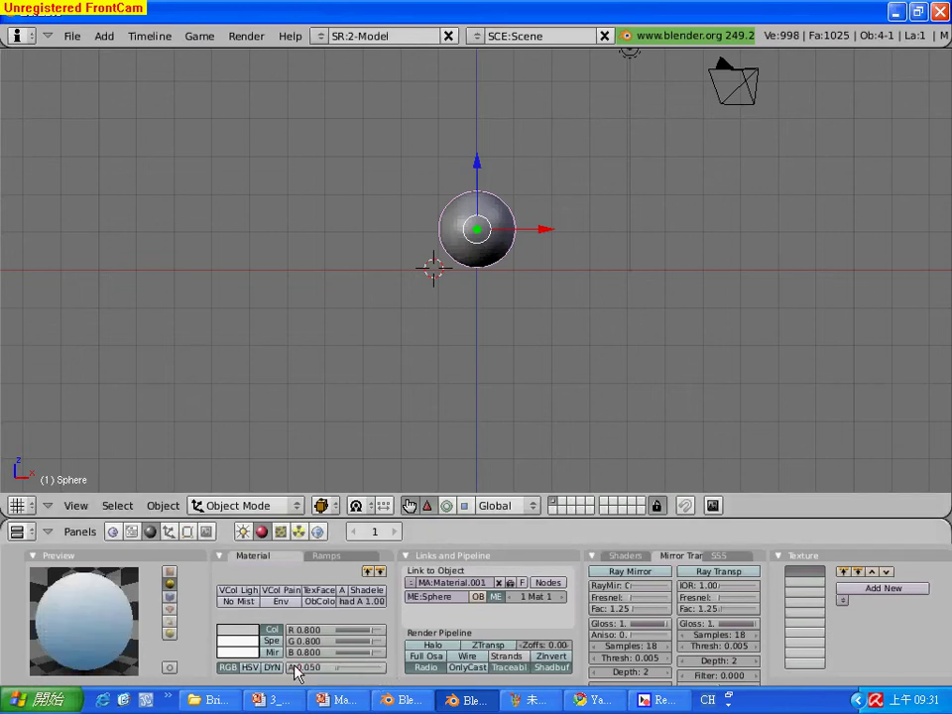
pyautogui.press('F12')
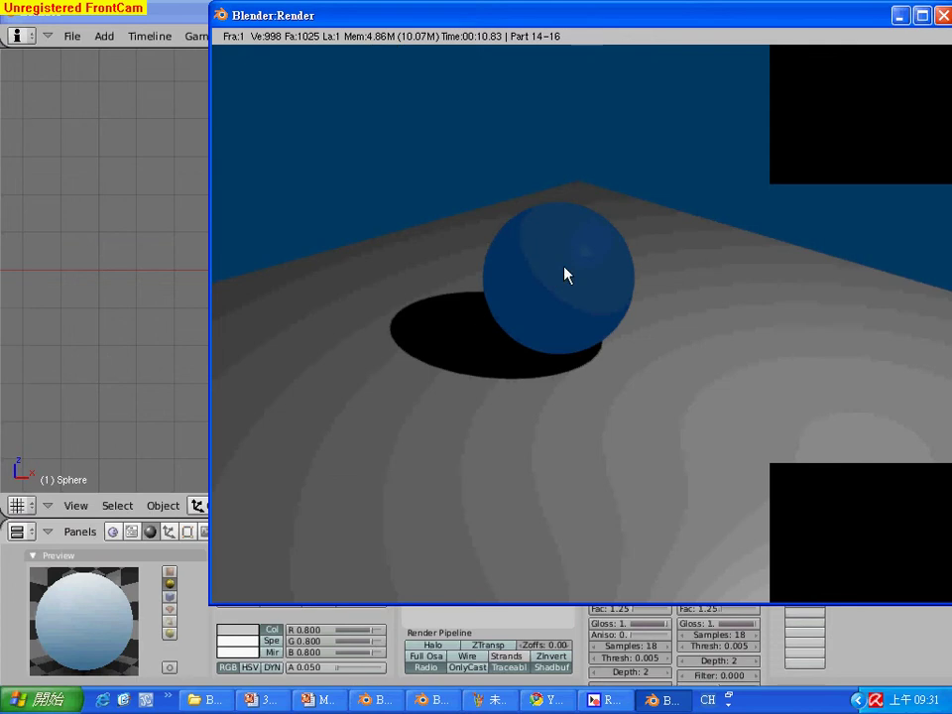
pyautogui.click(943, 15)
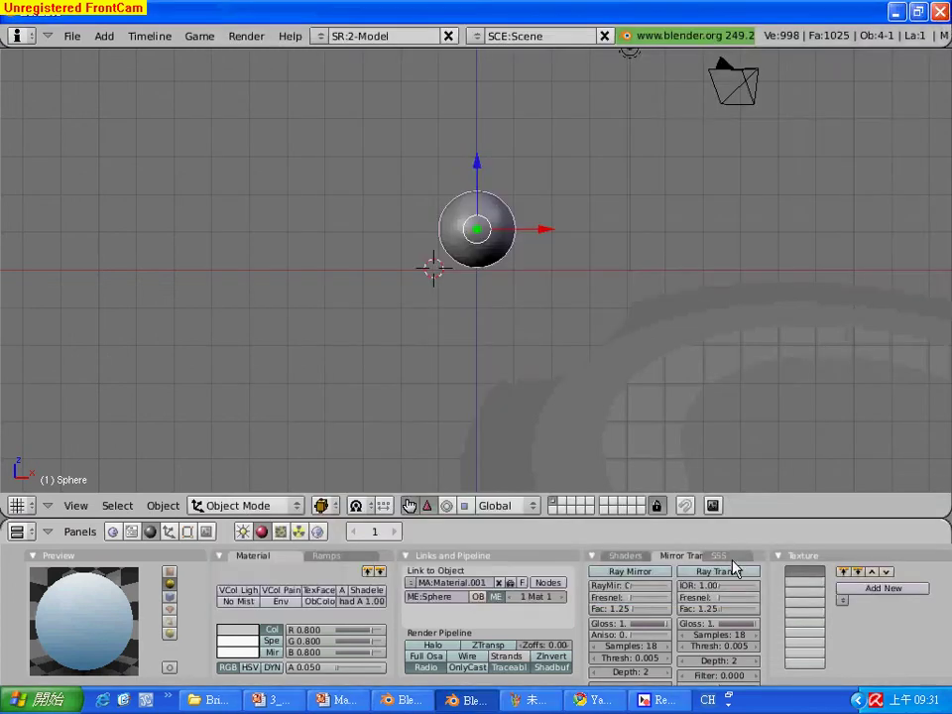
# Enable ZTransp on the sphere's material and render to check the transparency
pyautogui.click(477, 645)
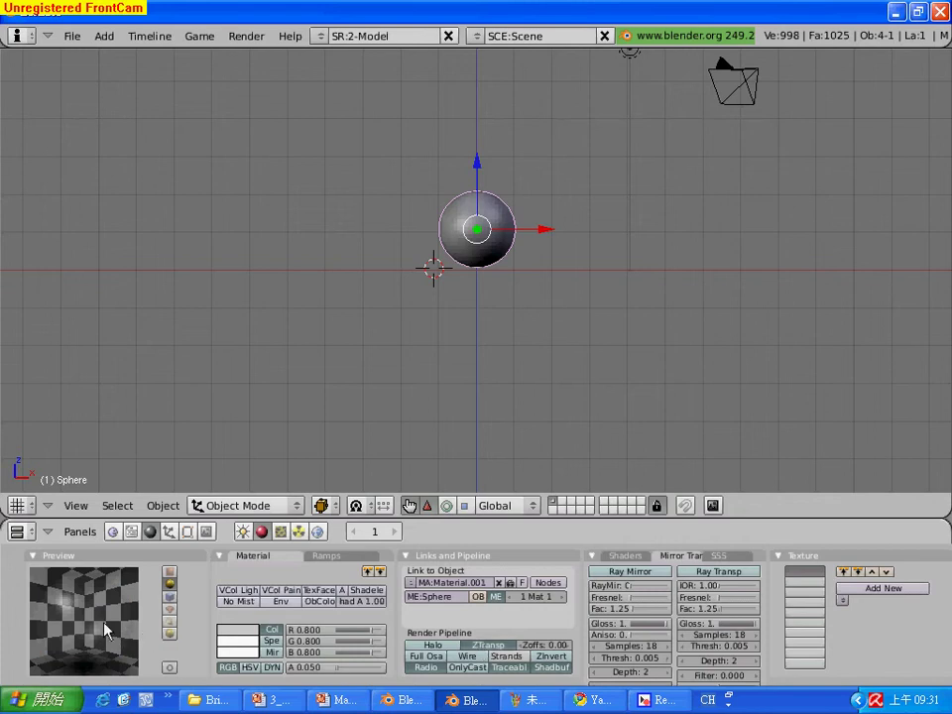
pyautogui.press('F12')
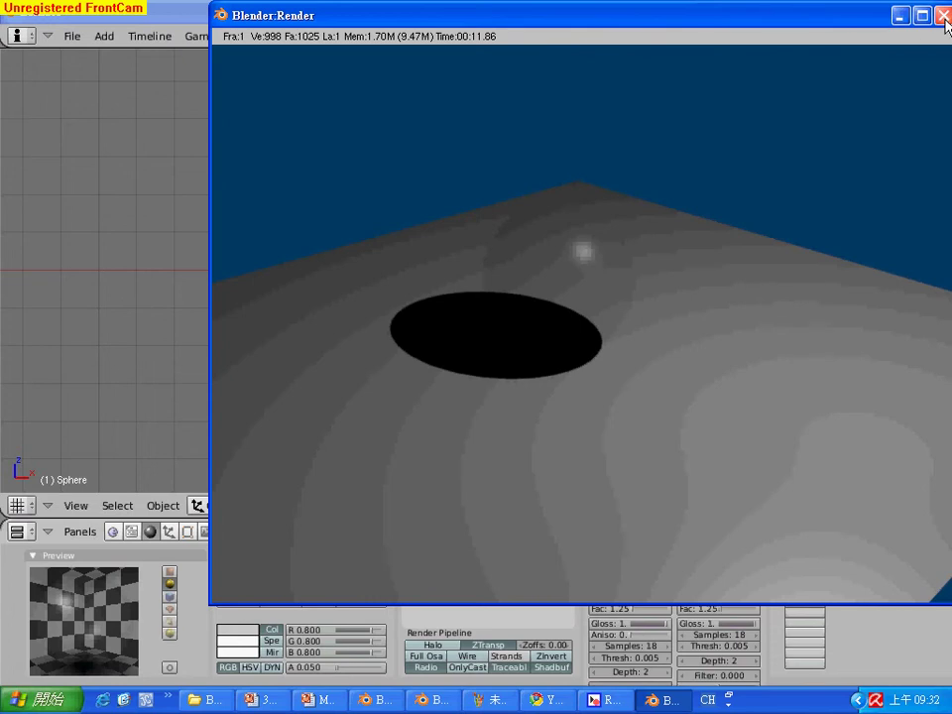
pyautogui.click(943, 16)
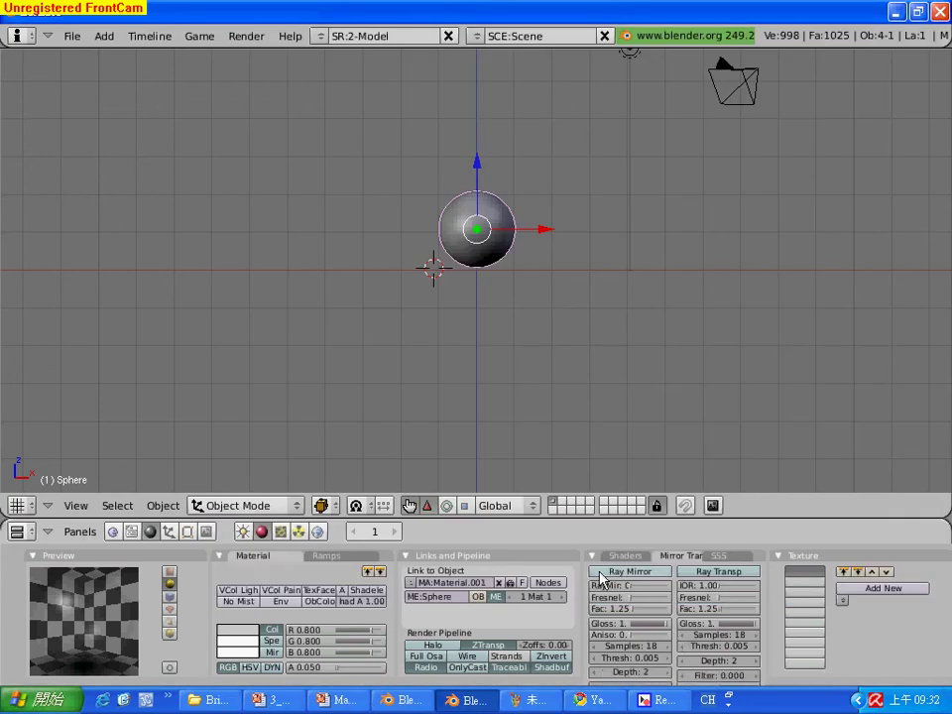
# Enable ray-traced transparency with Fresnel 5 and render the sphere to check it
pyautogui.click(697, 574)
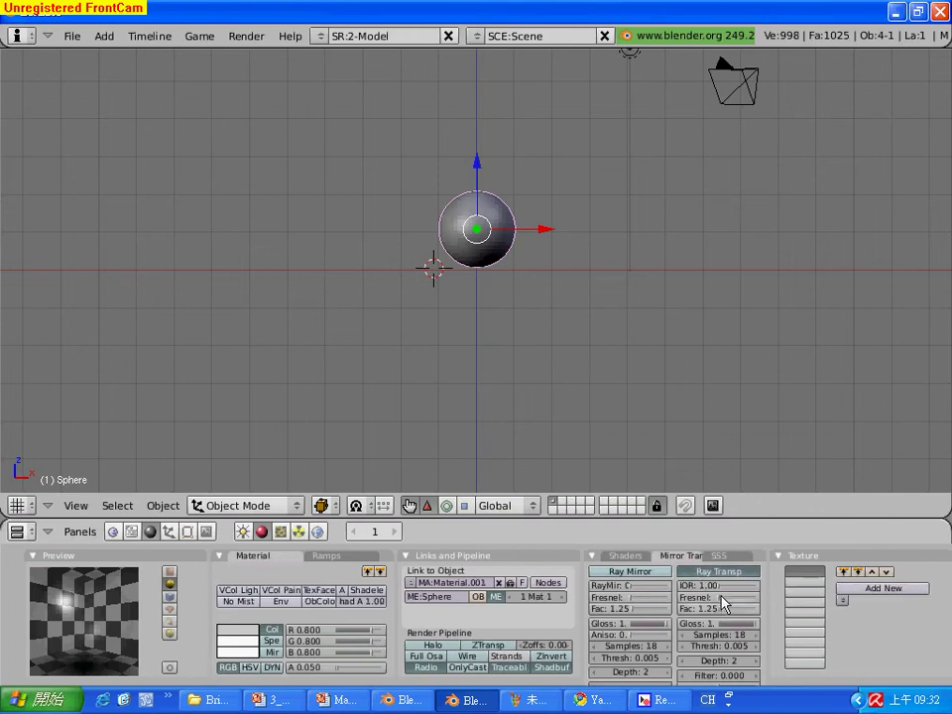
pyautogui.click(711, 598)
pyautogui.press('Return')
pyautogui.press('F12')
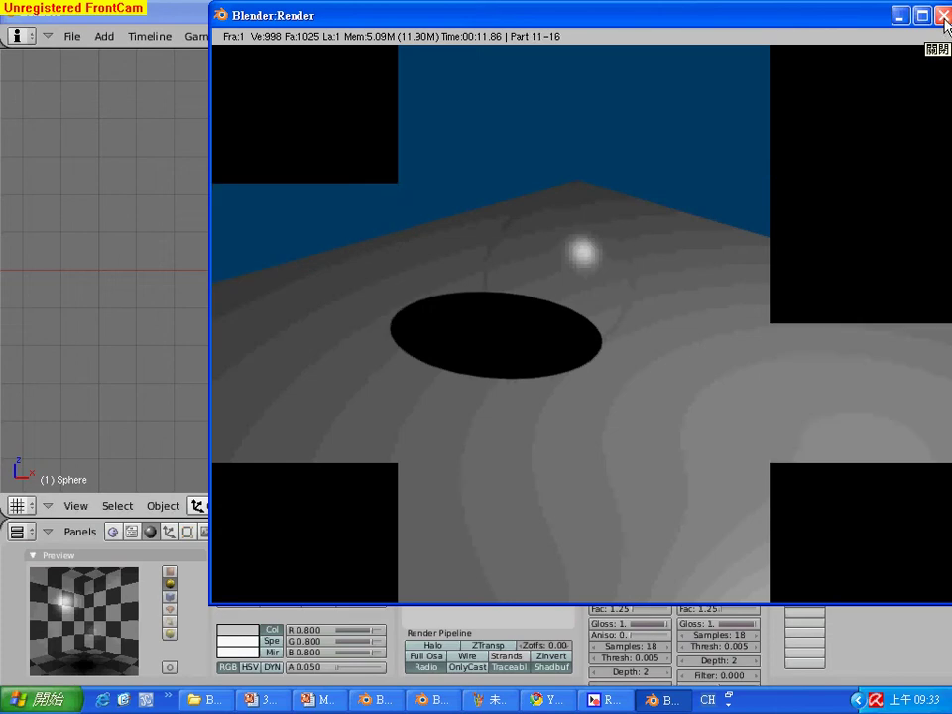
pyautogui.click(943, 16)
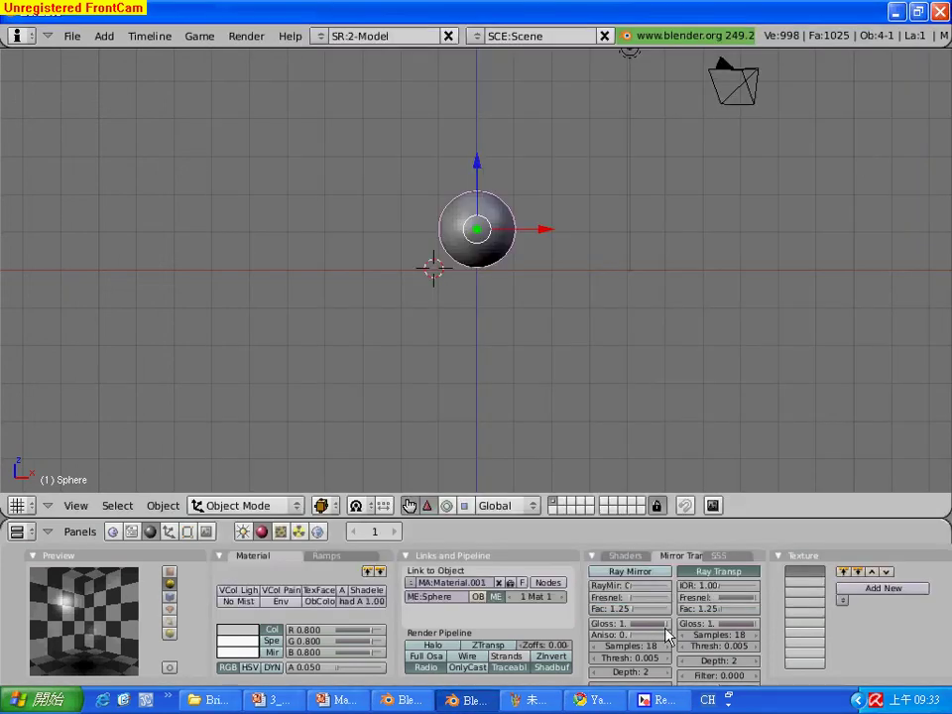
# Set the sphere's ray transparency IOR to 1.55 and render the glass result
pyautogui.click(689, 587)
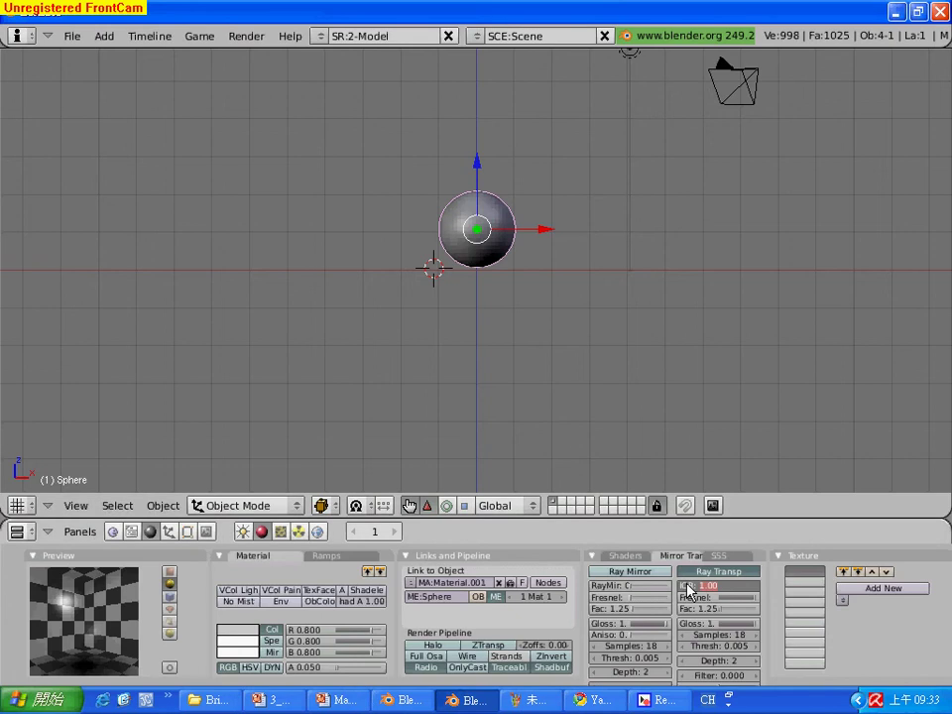
pyautogui.write('1.55')
pyautogui.press('Return')
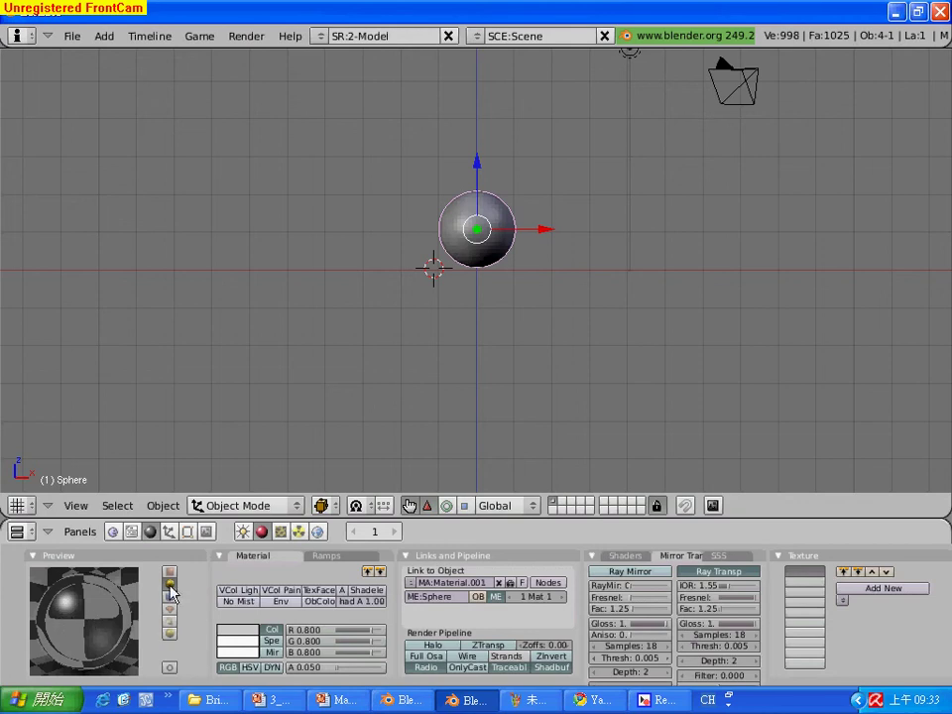
pyautogui.press('F12')
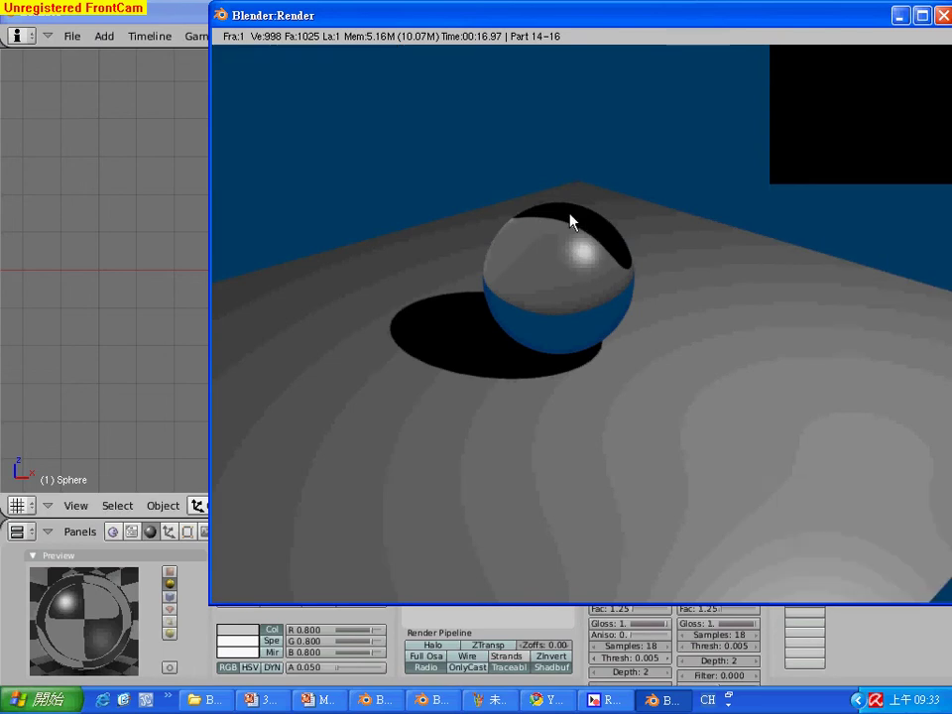
pyautogui.click(944, 18)
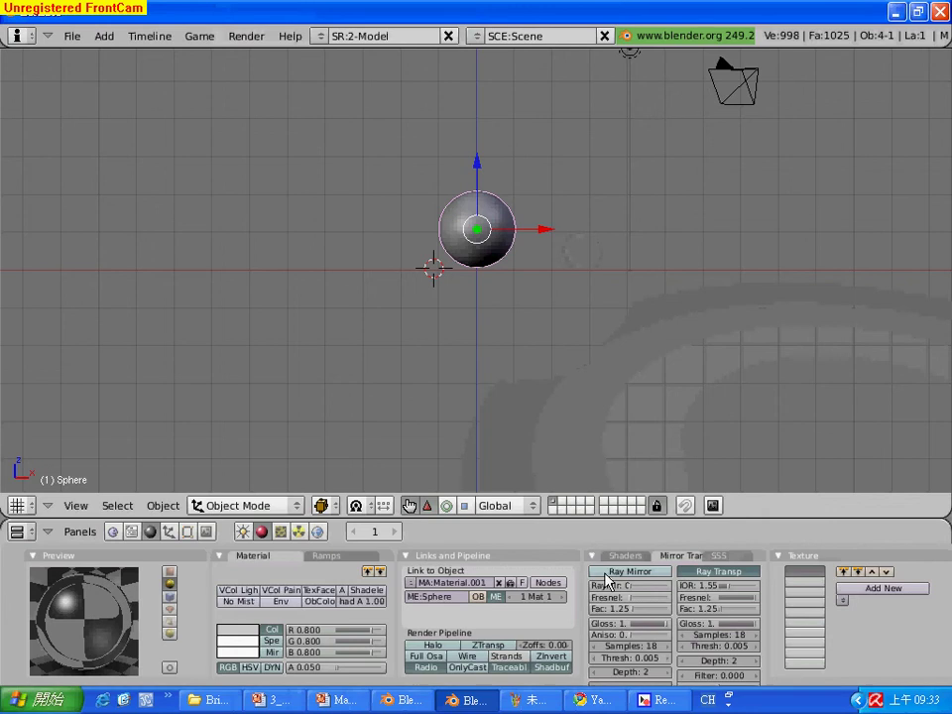
# Select the plane and give it a new material with a new Image-type texture
pyautogui.rightClick(408, 271)
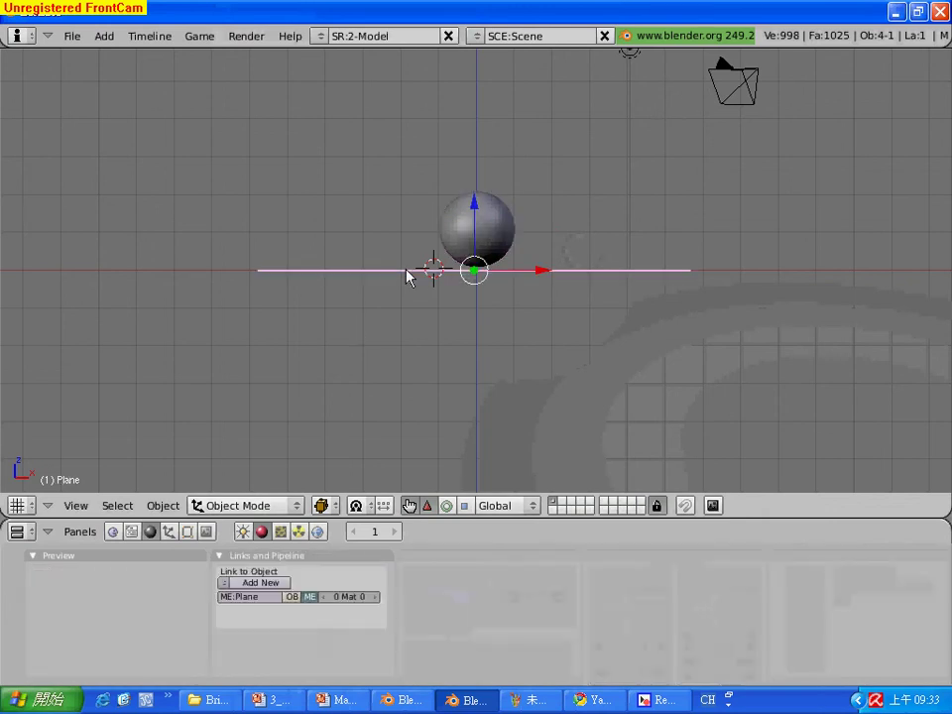
pyautogui.click(276, 585)
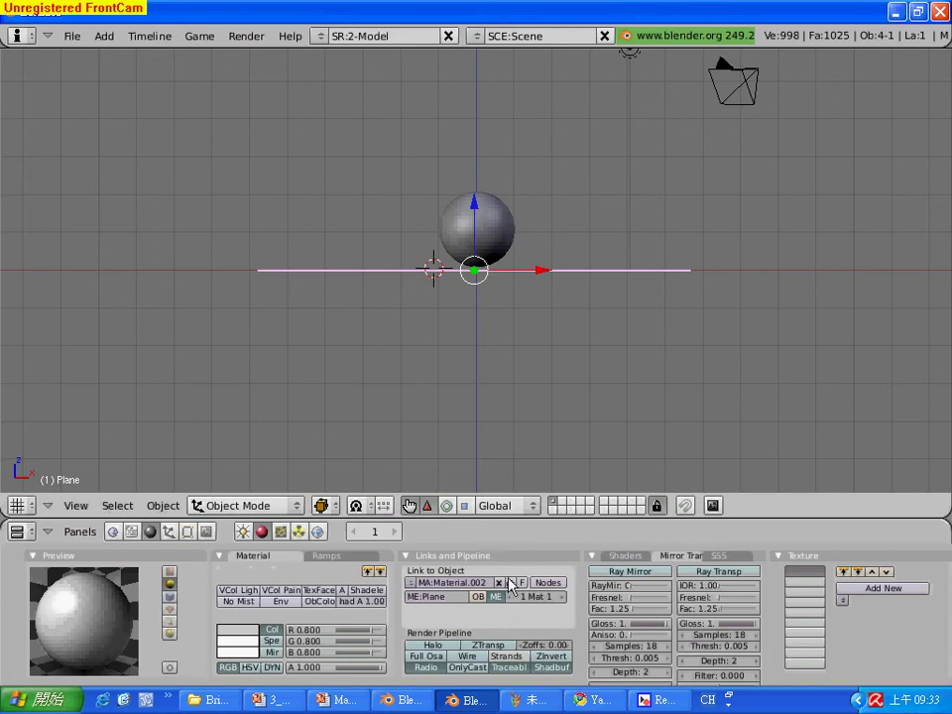
pyautogui.click(881, 591)
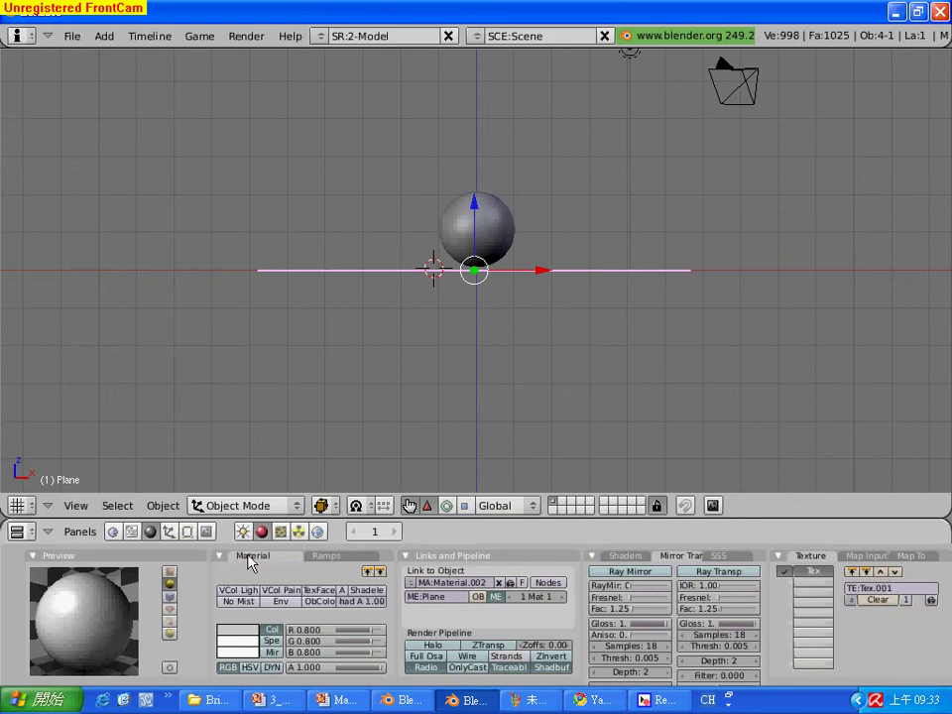
pyautogui.click(279, 532)
pyautogui.click(353, 597)
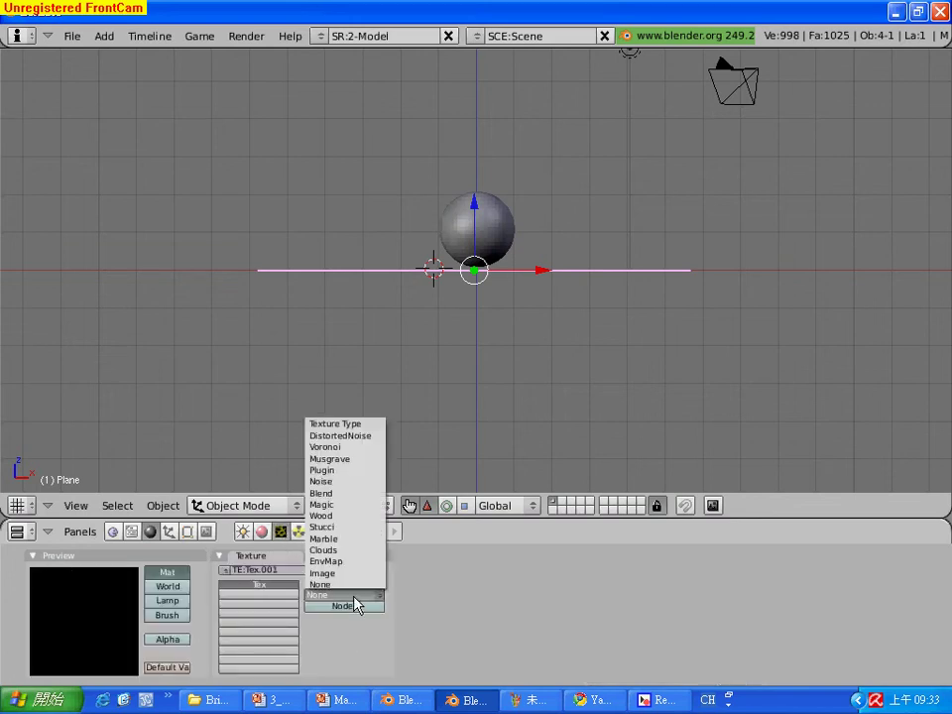
pyautogui.click(352, 516)
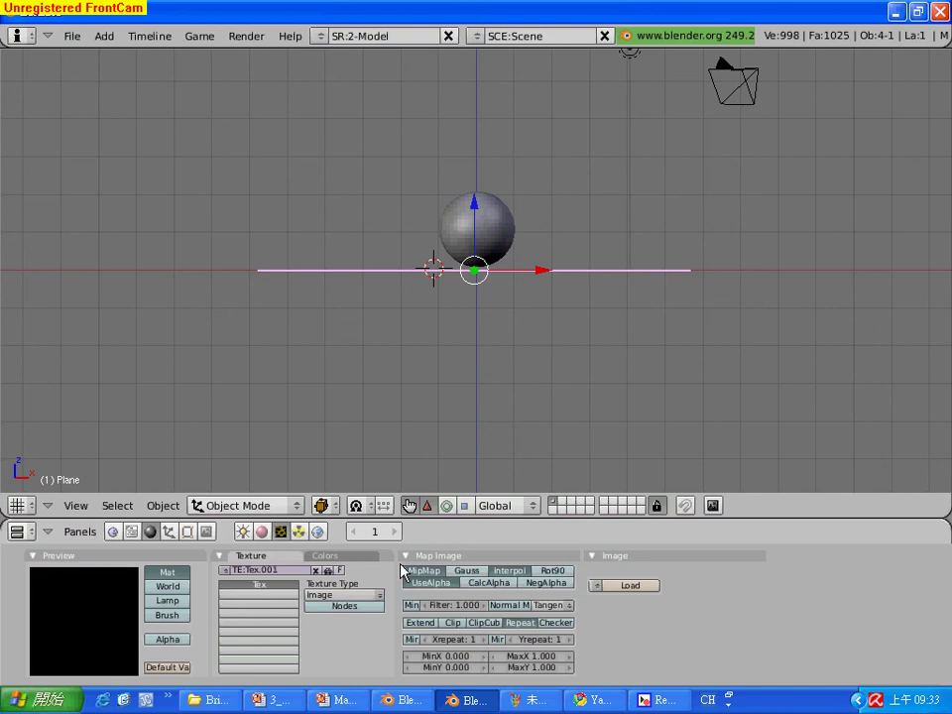
pyautogui.click(632, 587)
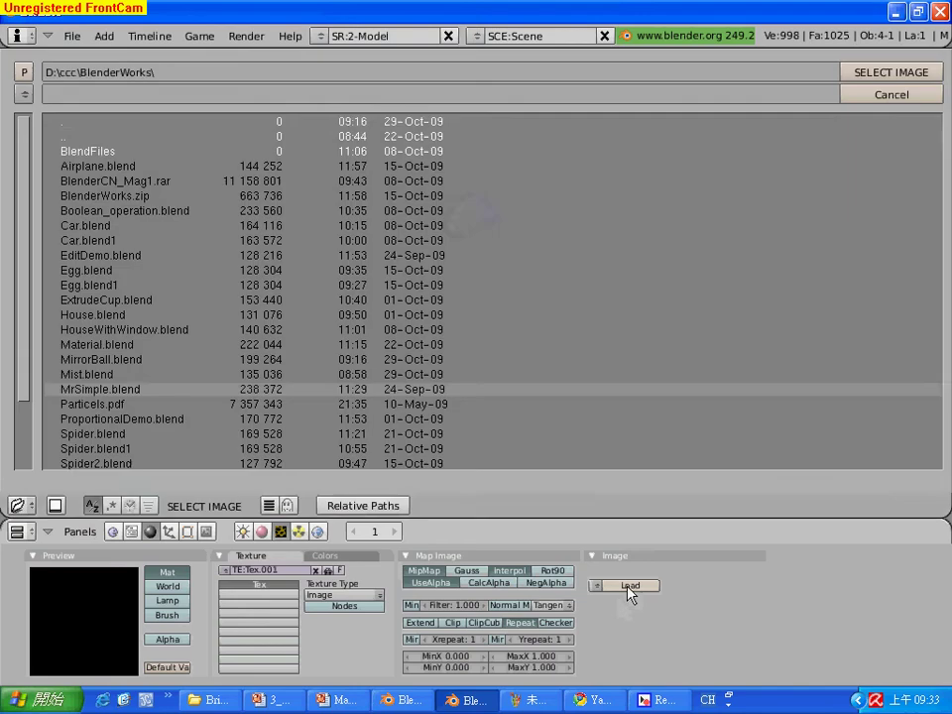
# Load OAK.JPG from BlenderMaterial\Texture_Maps\Wood Textures as the texture image
pyautogui.click(97, 138)
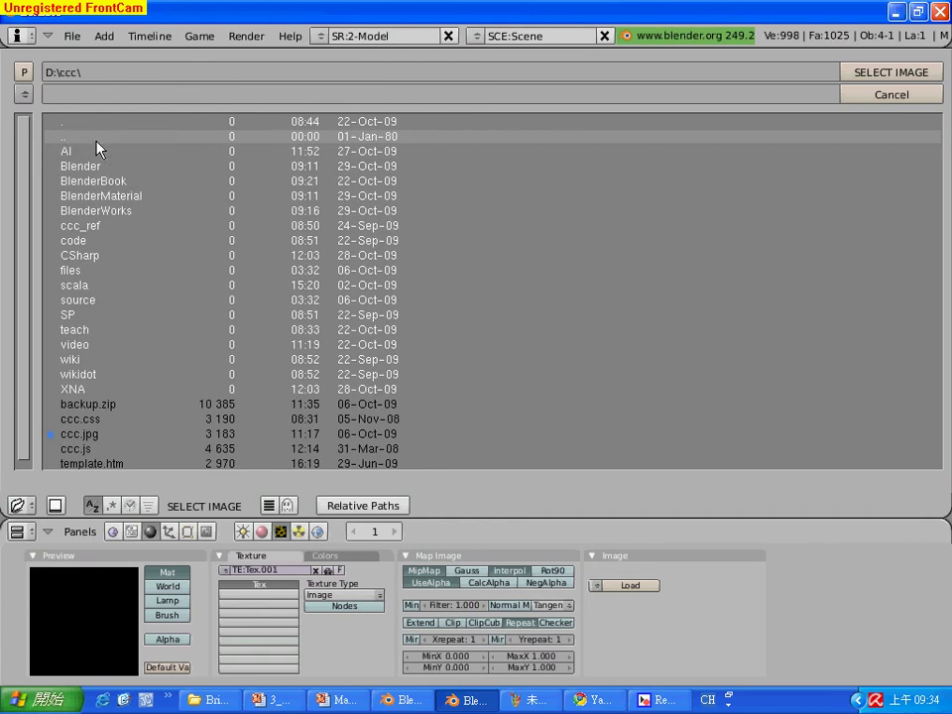
pyautogui.click(125, 195)
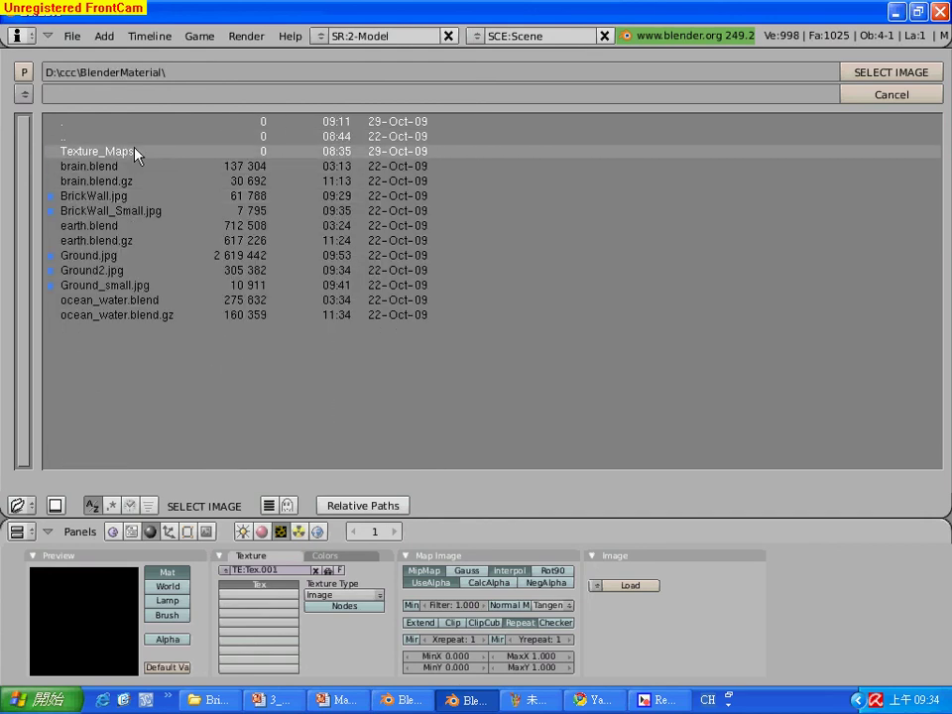
pyautogui.click(136, 151)
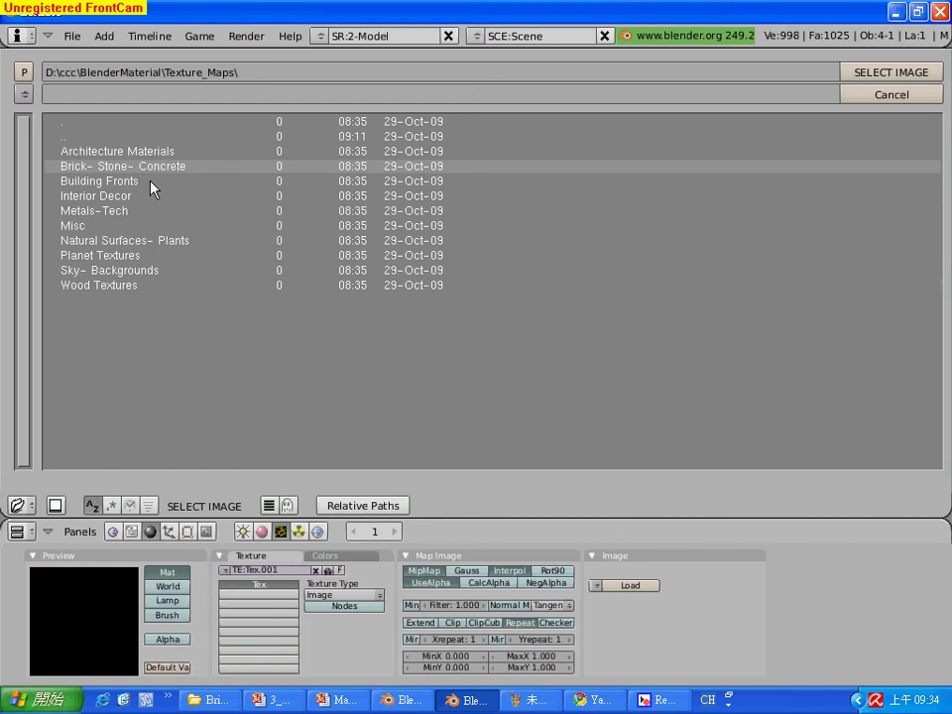
pyautogui.click(145, 287)
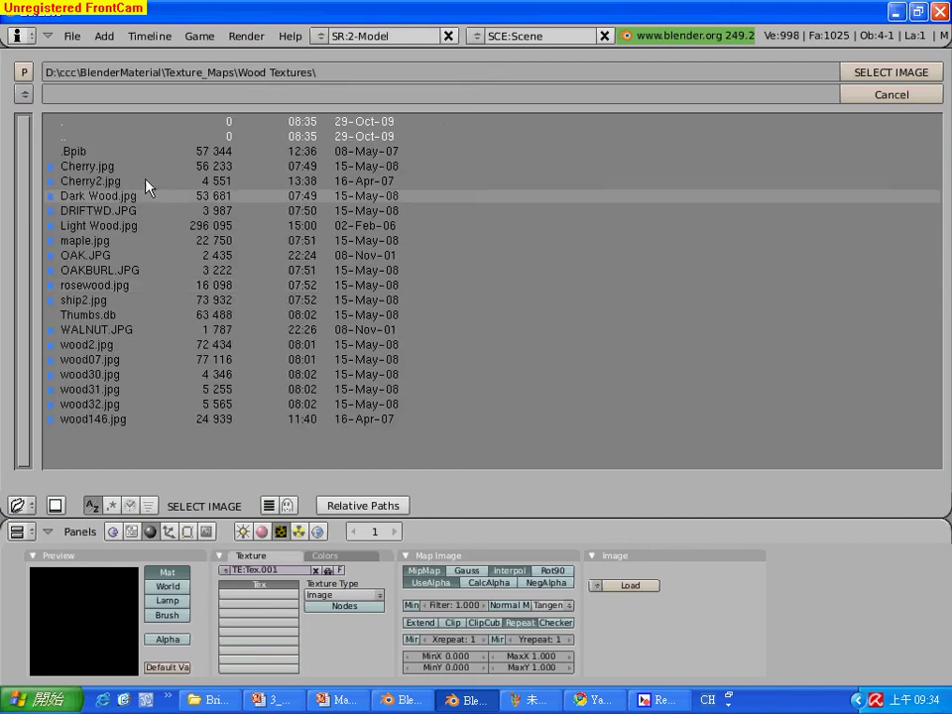
pyautogui.click(119, 256)
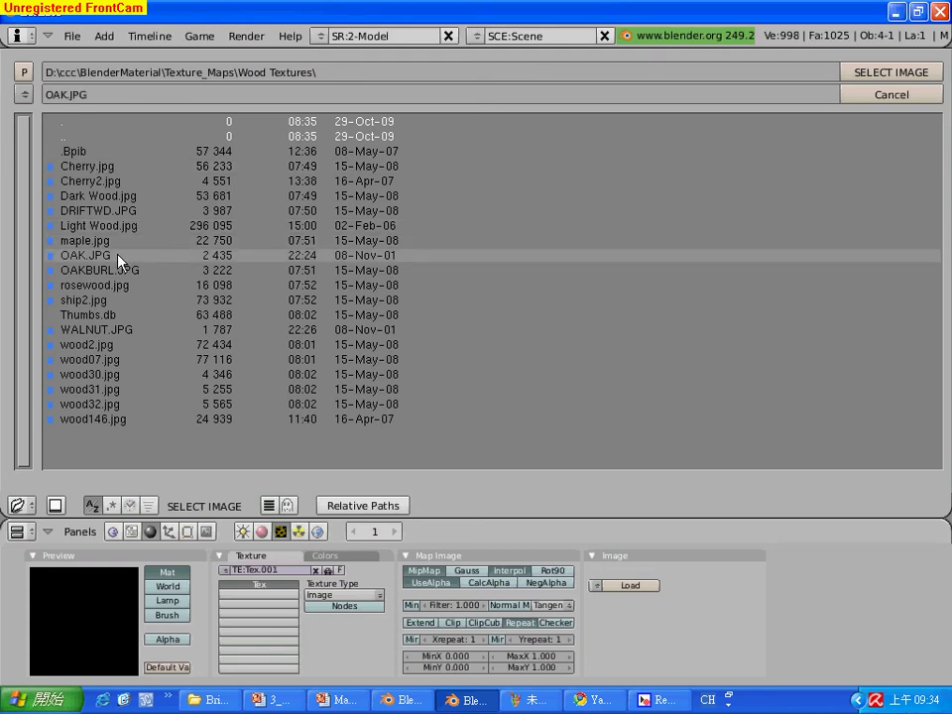
pyautogui.click(853, 73)
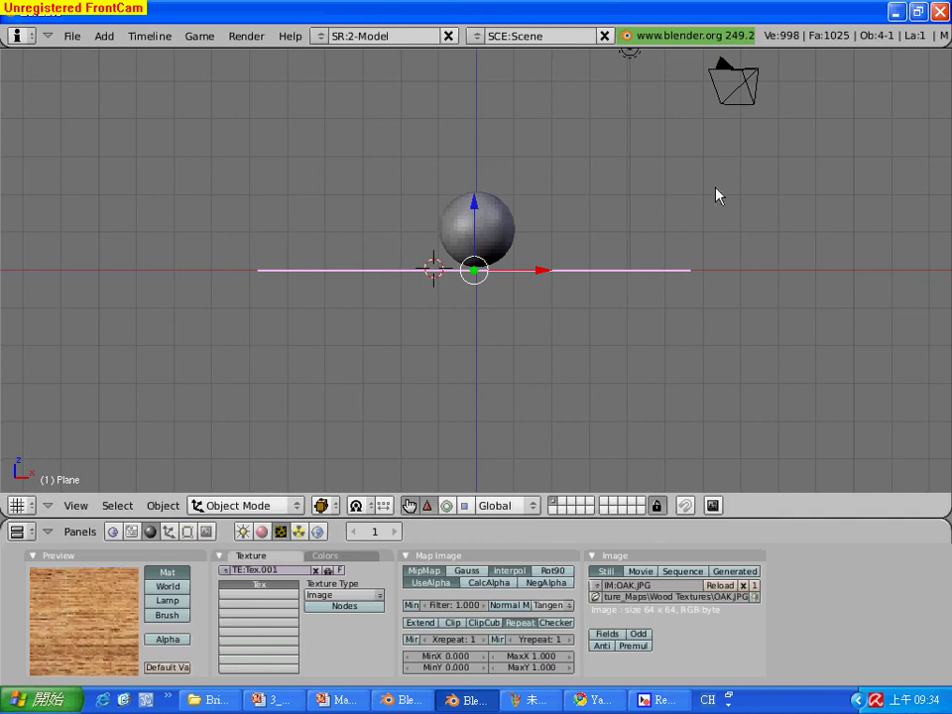
# Render the oak-textured plane, then set the texture's X repeat to 5
pyautogui.press('F12')
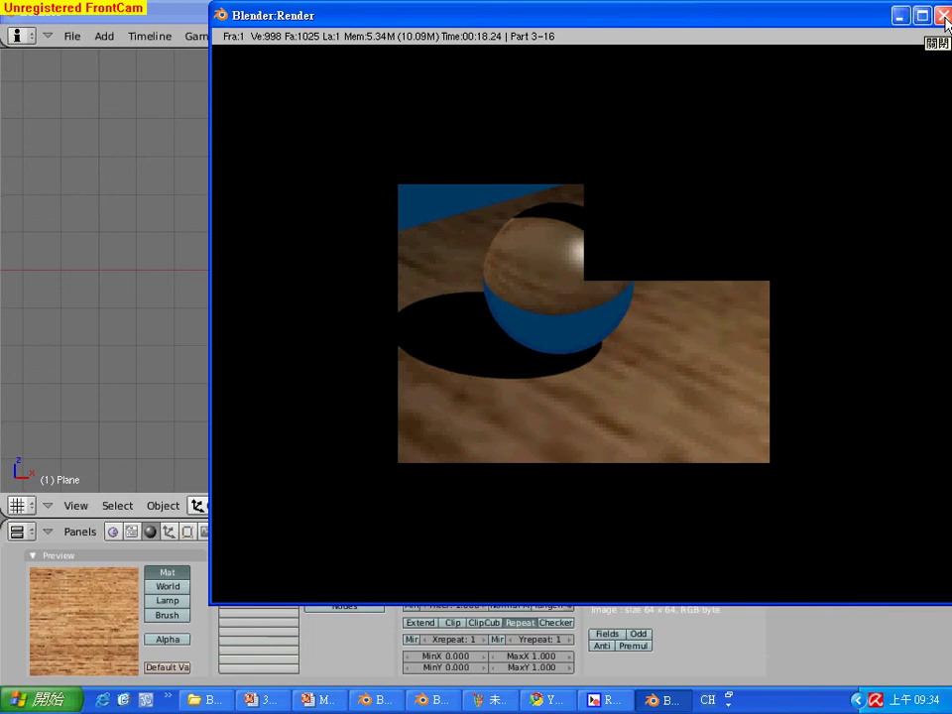
pyautogui.click(942, 15)
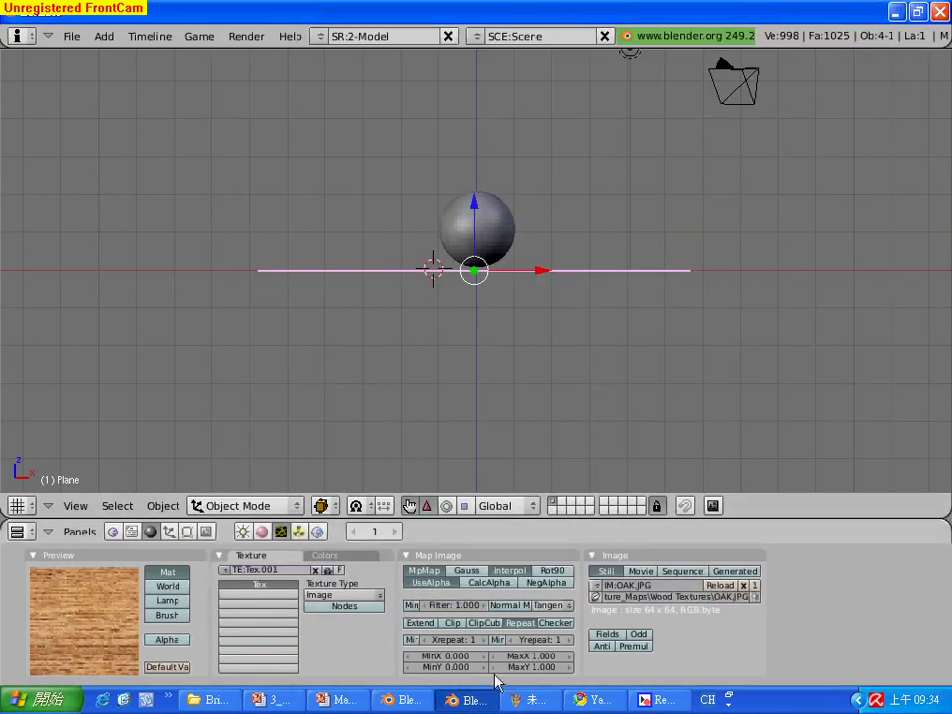
pyautogui.click(483, 640)
pyautogui.click(484, 640)
pyautogui.click(484, 640)
pyautogui.click(484, 639)
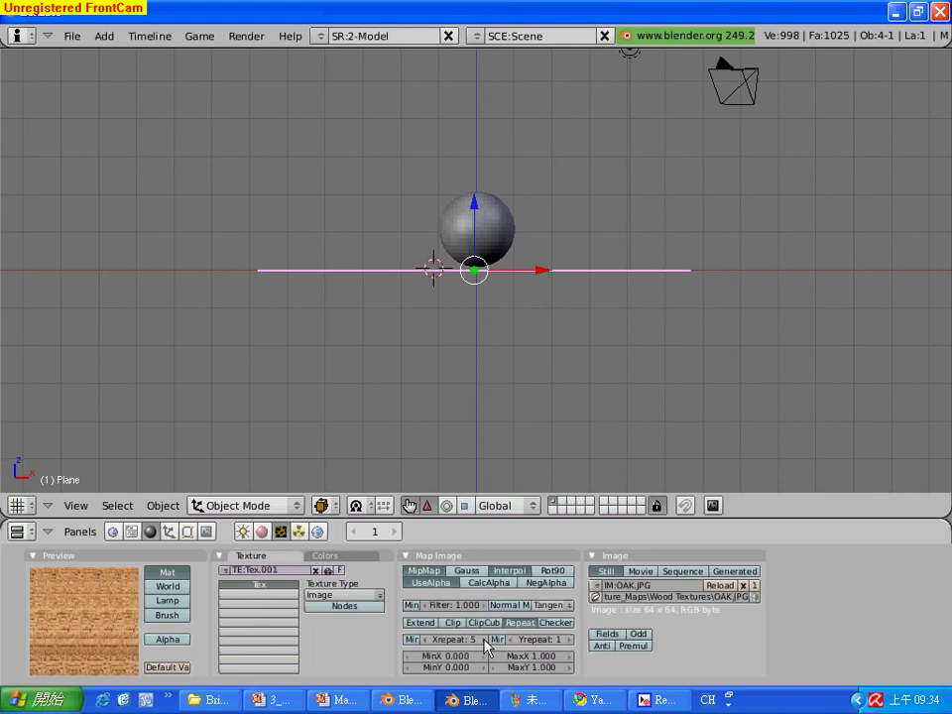
# Set the oak texture's Y repeat to 5 and render to check the finer grain
pyautogui.click(571, 639)
pyautogui.click(571, 640)
pyautogui.click(571, 640)
pyautogui.click(572, 639)
pyautogui.press('F12')
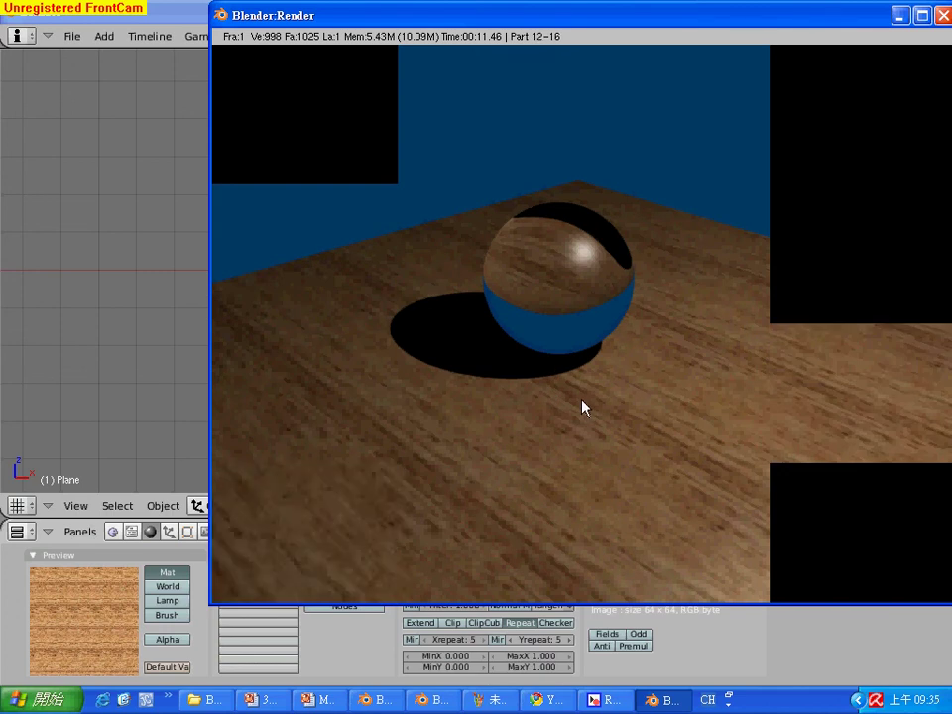
pyautogui.click(940, 15)
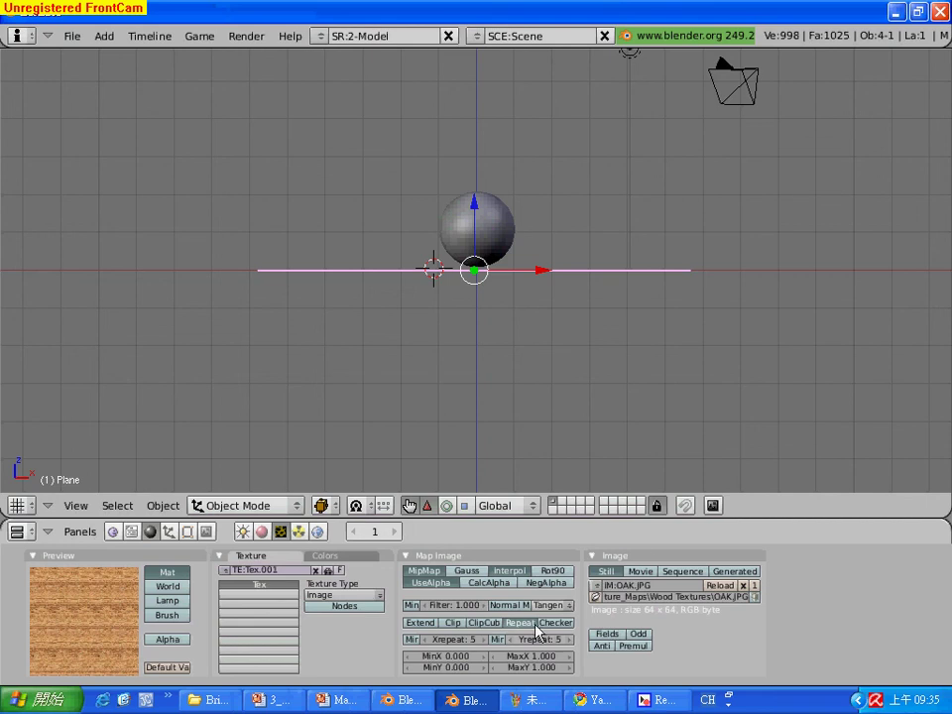
# Rename the plane's texture from Tex.001 to Tex.Oak
pyautogui.click(287, 580)
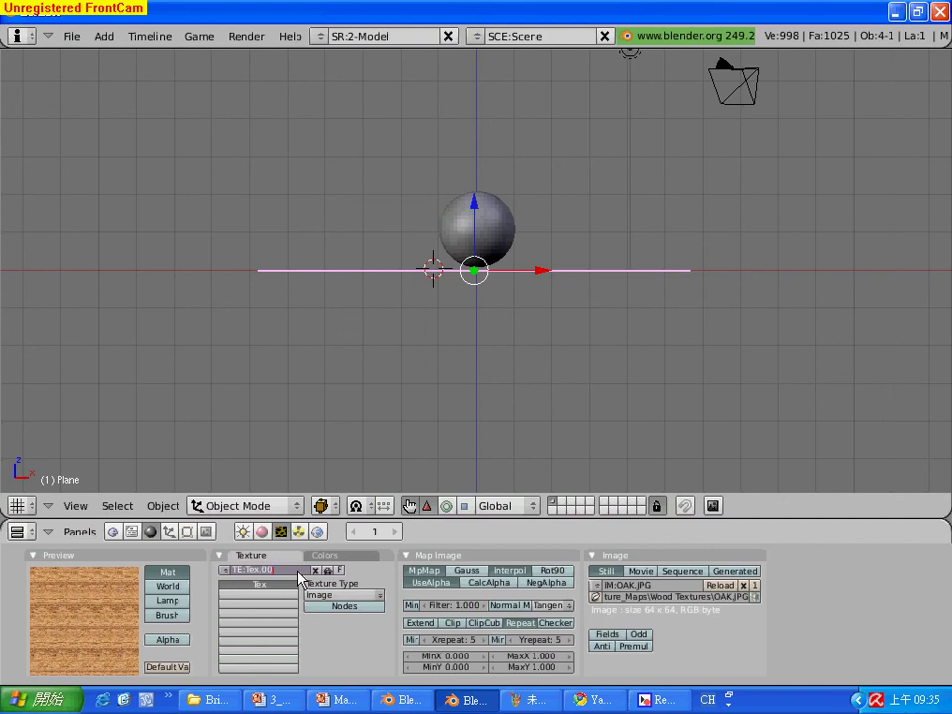
pyautogui.press('BackSpace')
pyautogui.press('BackSpace')
pyautogui.write('O')
pyautogui.press('Return')
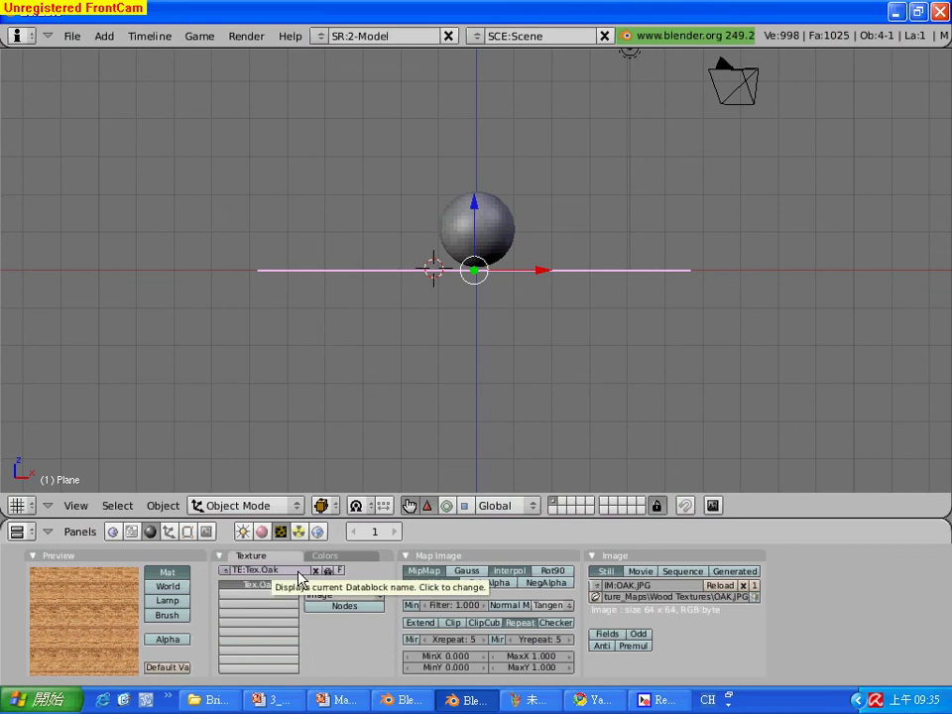
# Rename the sphere's material to Material.Glass and place the 3D cursor above-right of the sphere
pyautogui.click(263, 534)
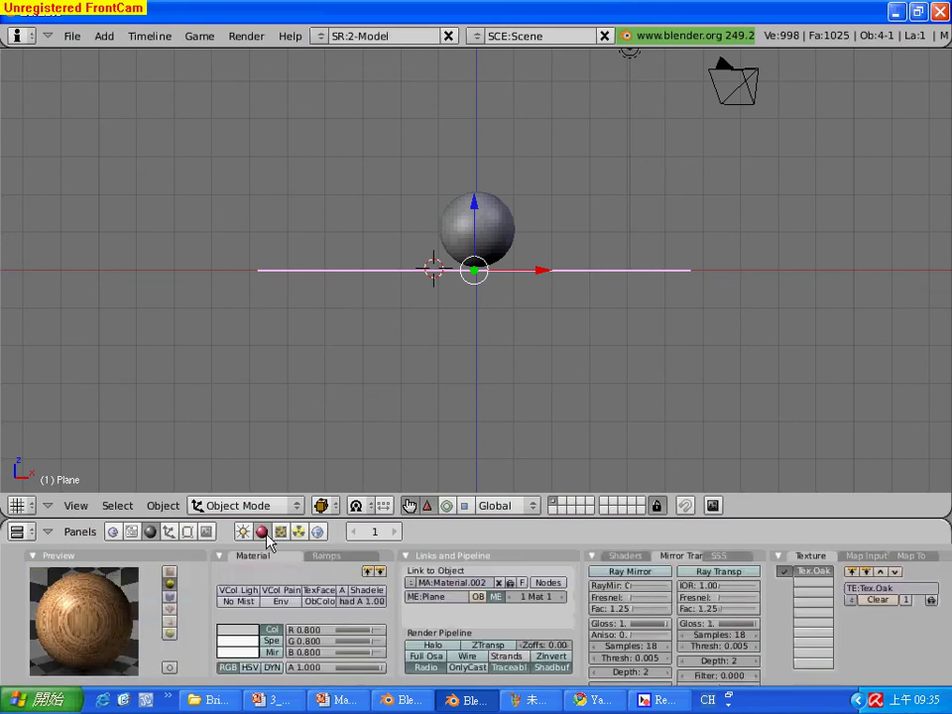
pyautogui.click(452, 582)
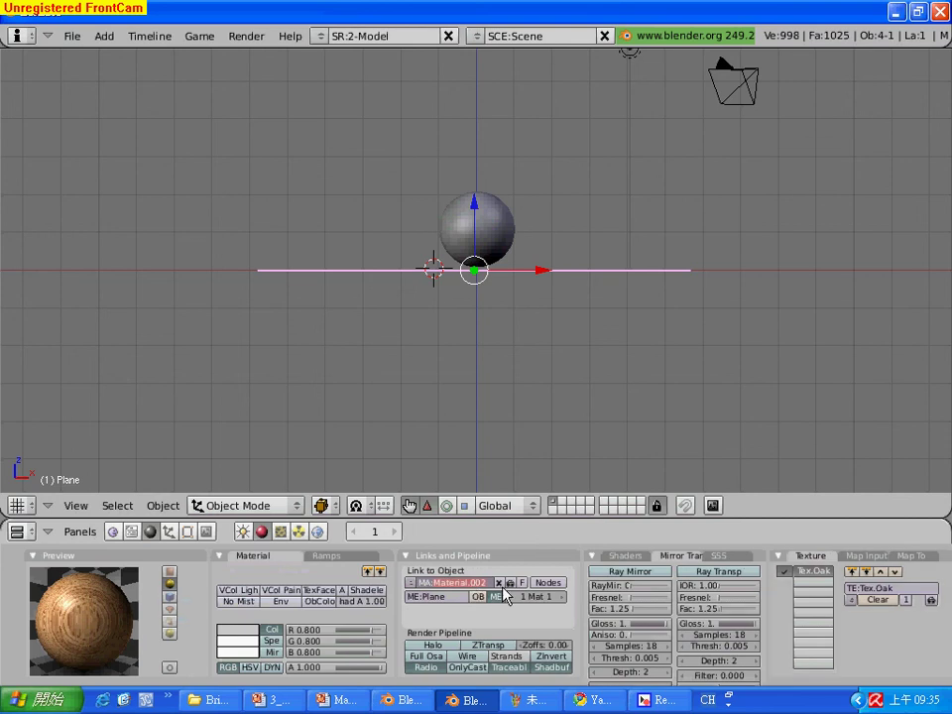
pyautogui.rightClick(504, 249)
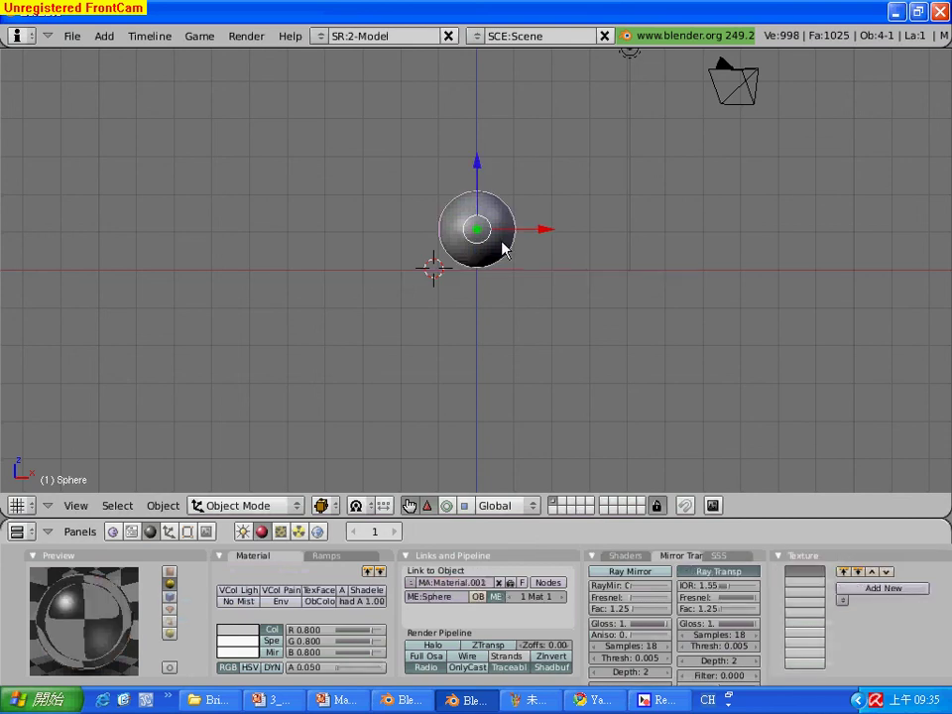
pyautogui.click(484, 585)
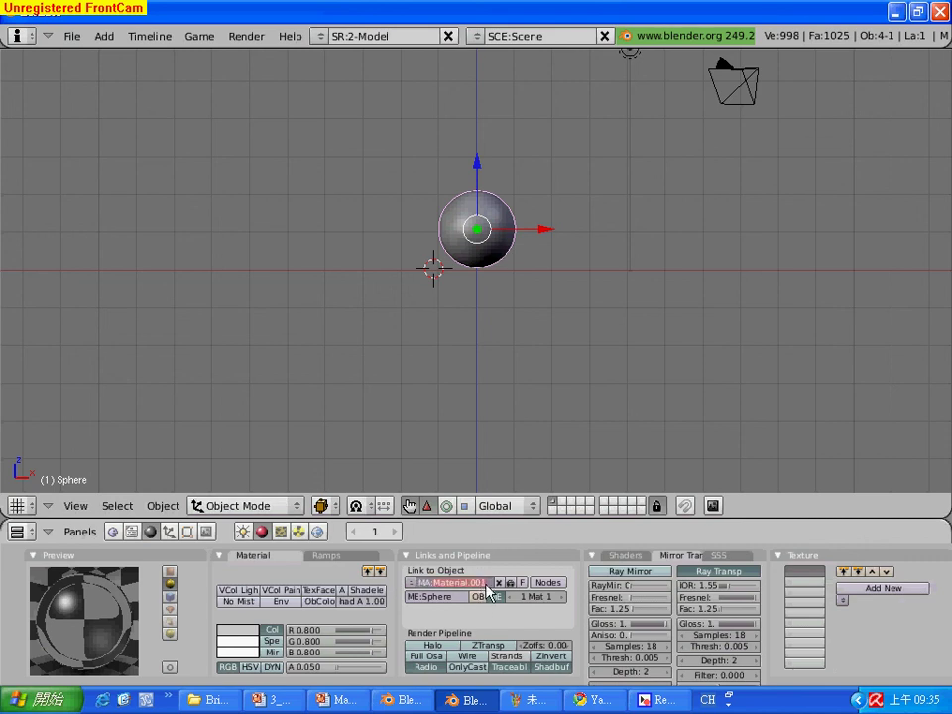
pyautogui.press('BackSpace')
pyautogui.press('BackSpace')
pyautogui.press('BackSpace')
pyautogui.write('G')
pyautogui.write('lass')
pyautogui.press('Return')
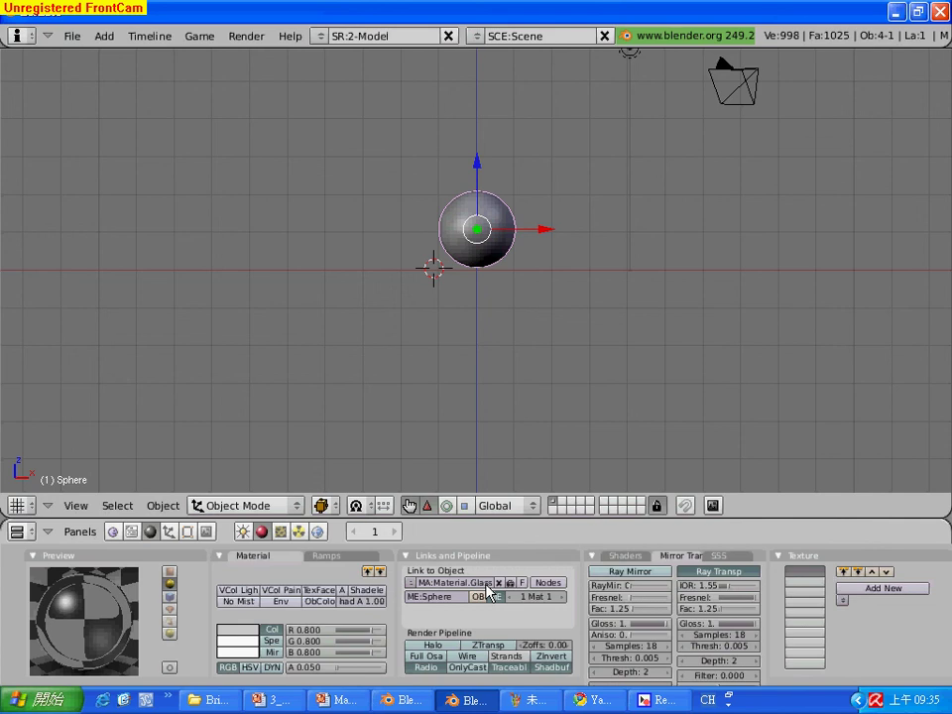
pyautogui.click(295, 176)
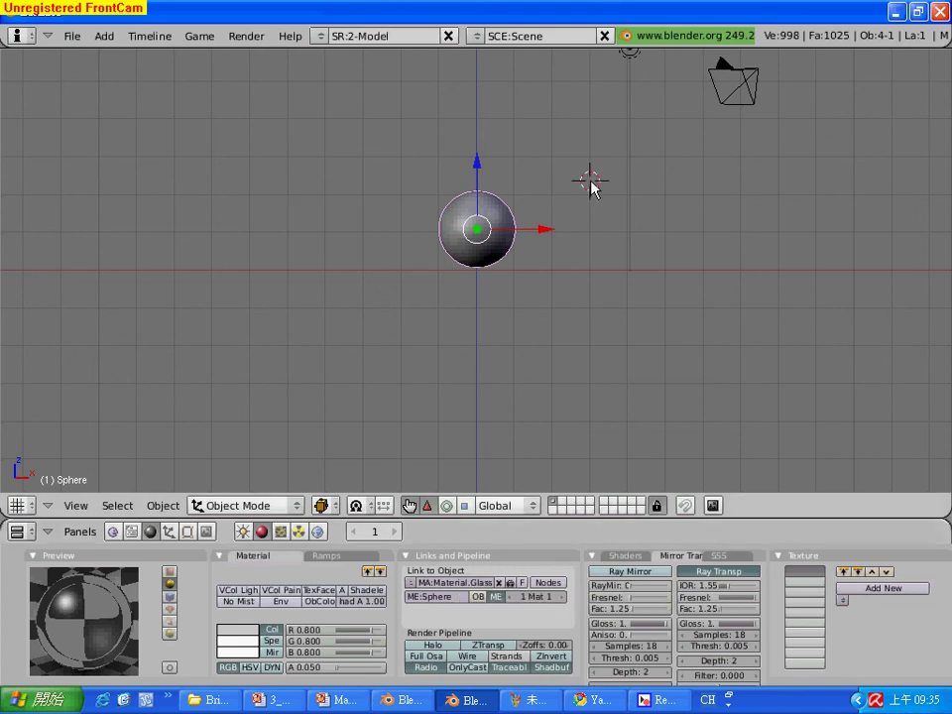
# Add a cube and move it to the right of the glass sphere
pyautogui.press('space')
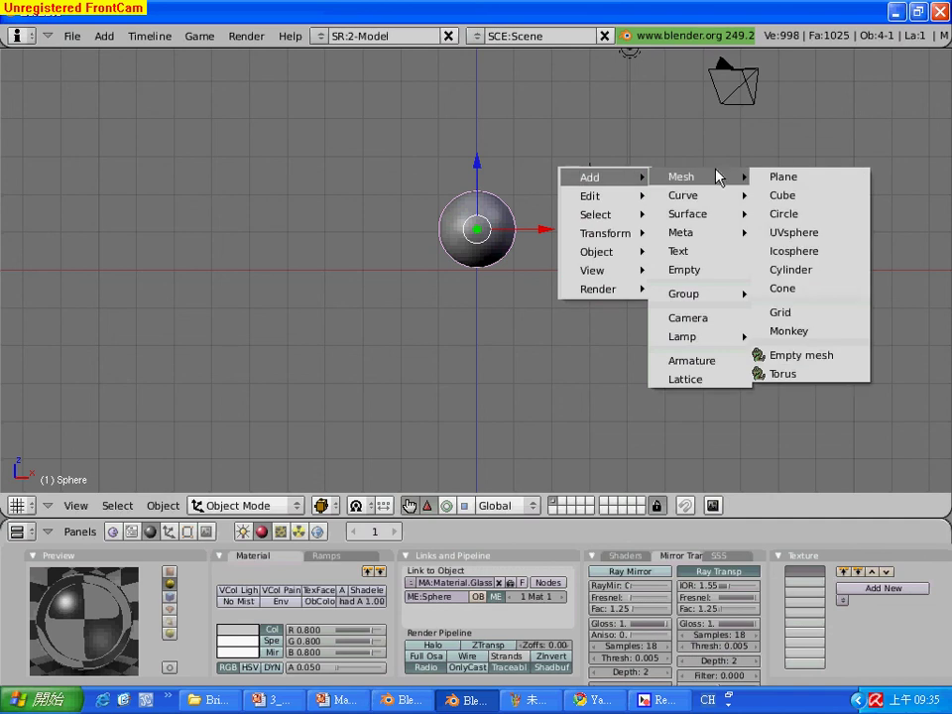
pyautogui.click(794, 210)
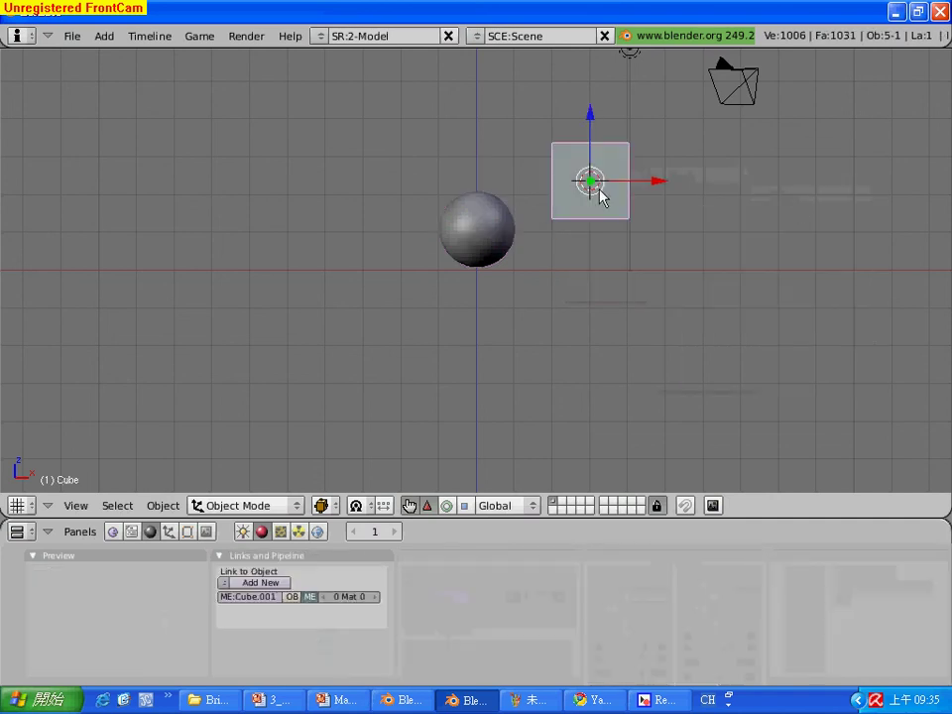
pyautogui.press('g')
pyautogui.click(612, 244)
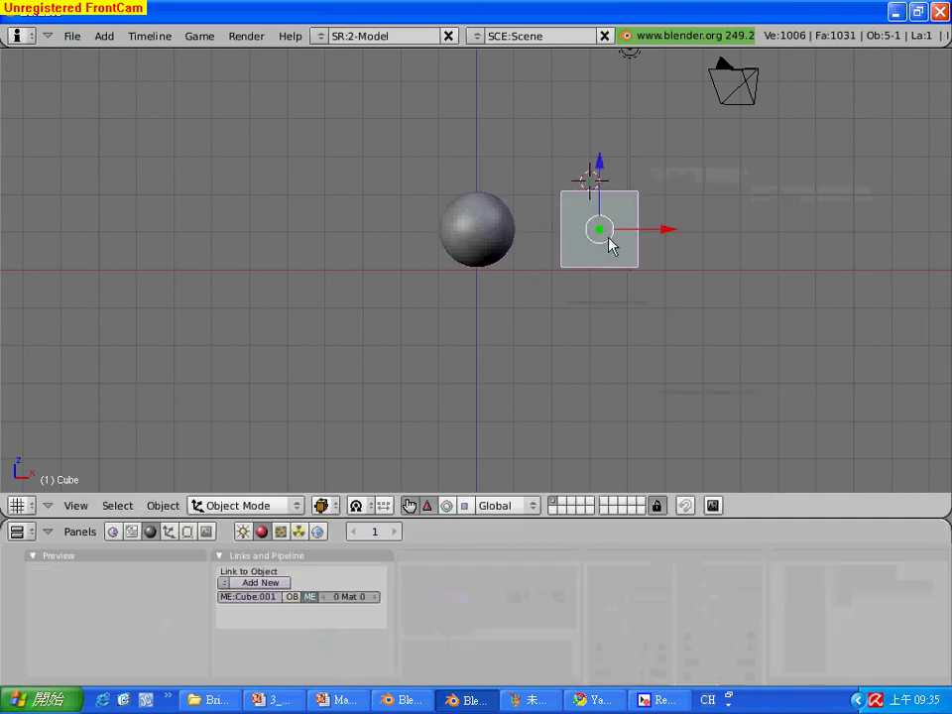
# Assign Material.Glass to the cube and render the scene with F12
pyautogui.click(224, 584)
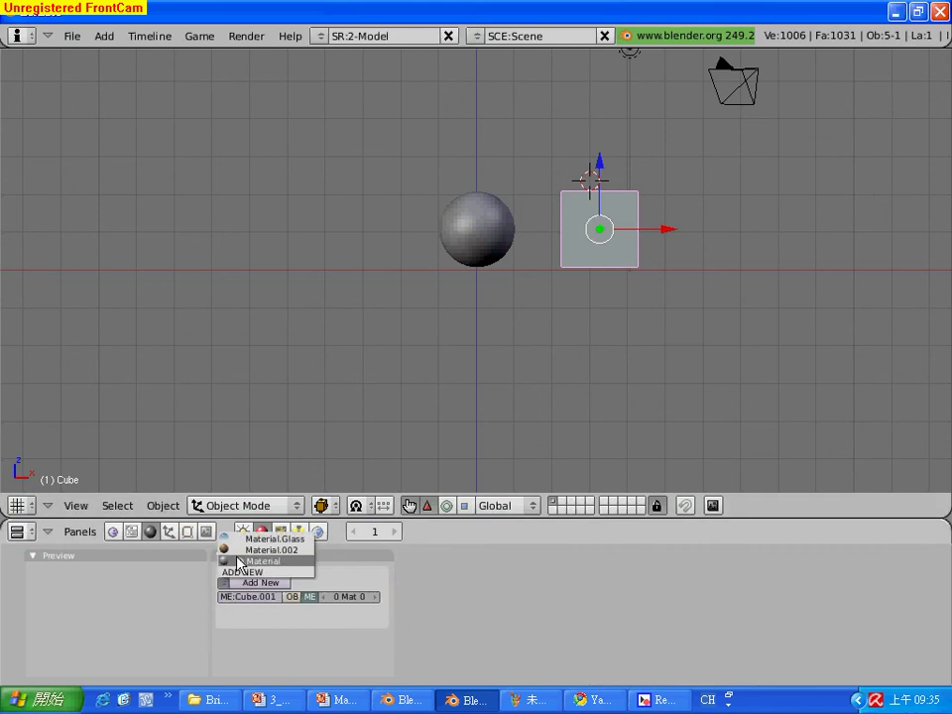
pyautogui.click(239, 548)
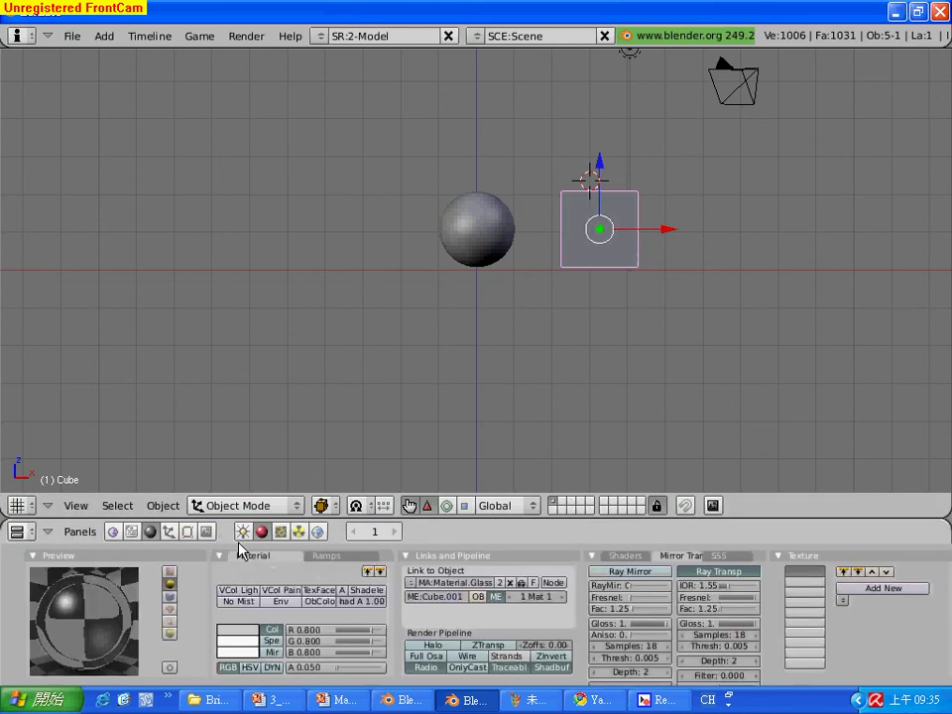
pyautogui.press('F12')
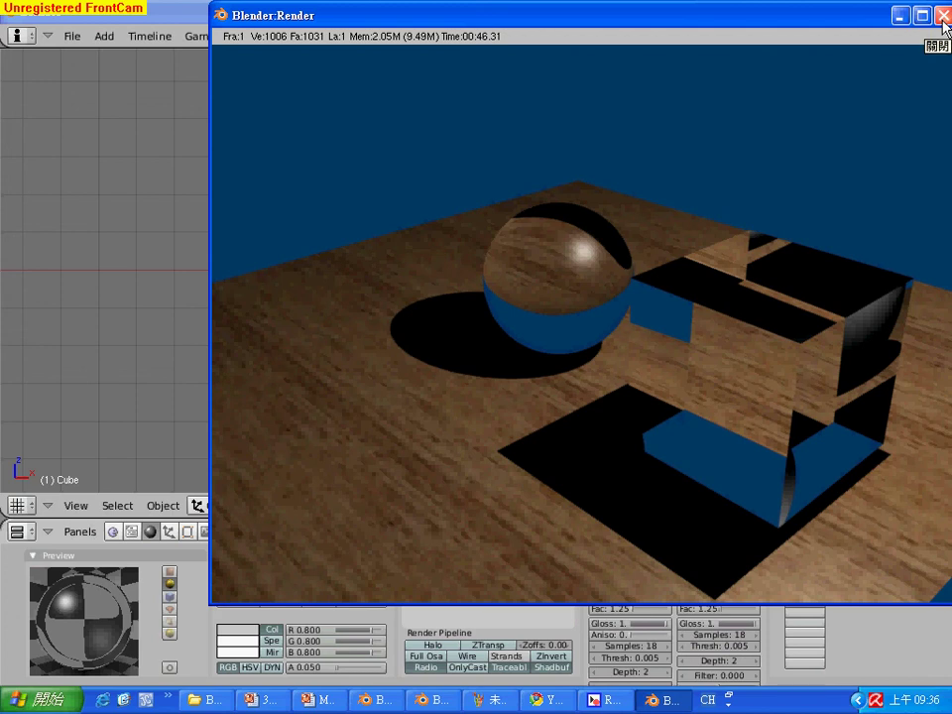
# After the render finishes, bring the Material.ppt presentation to the front
pyautogui.click(308, 708)
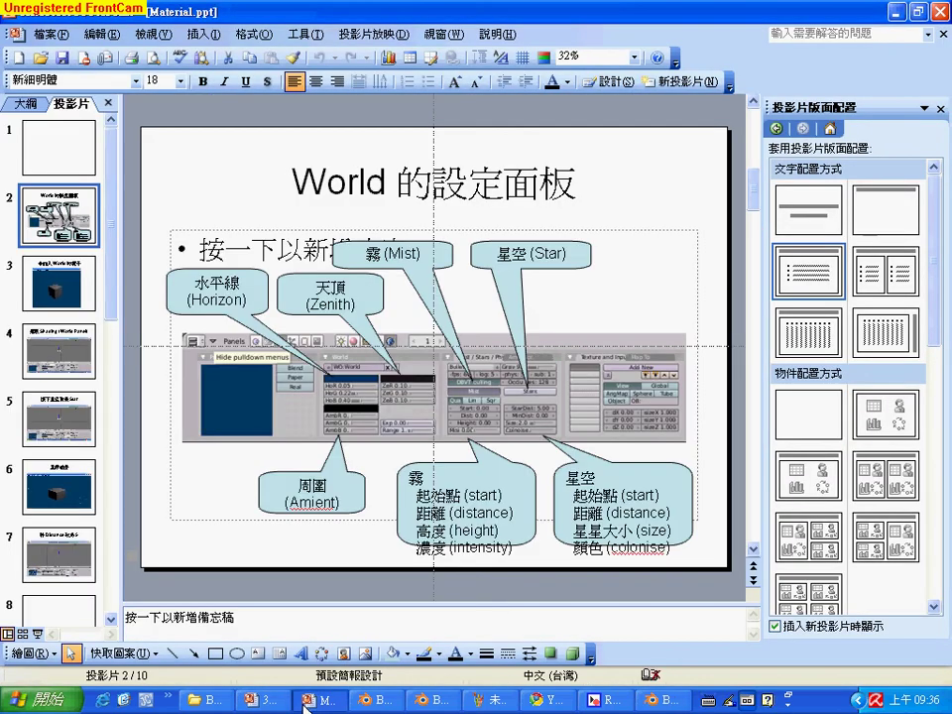
# Review slides 78, 79 and 80 of 3_BlenderMaterialTexture.ppt, then minimise PowerPoint
pyautogui.click(269, 708)
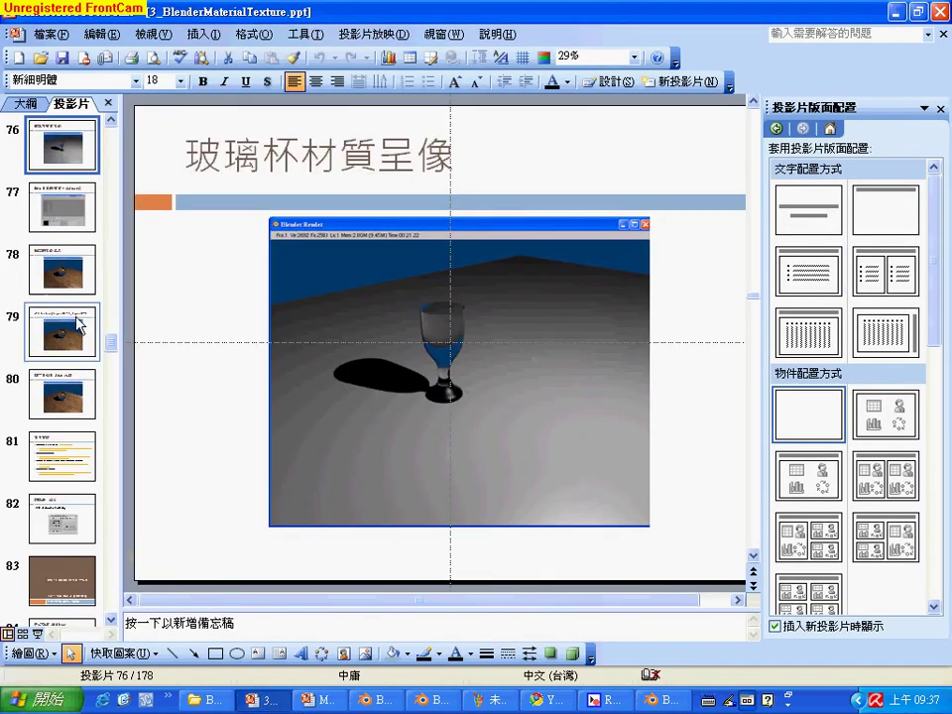
pyautogui.click(76, 282)
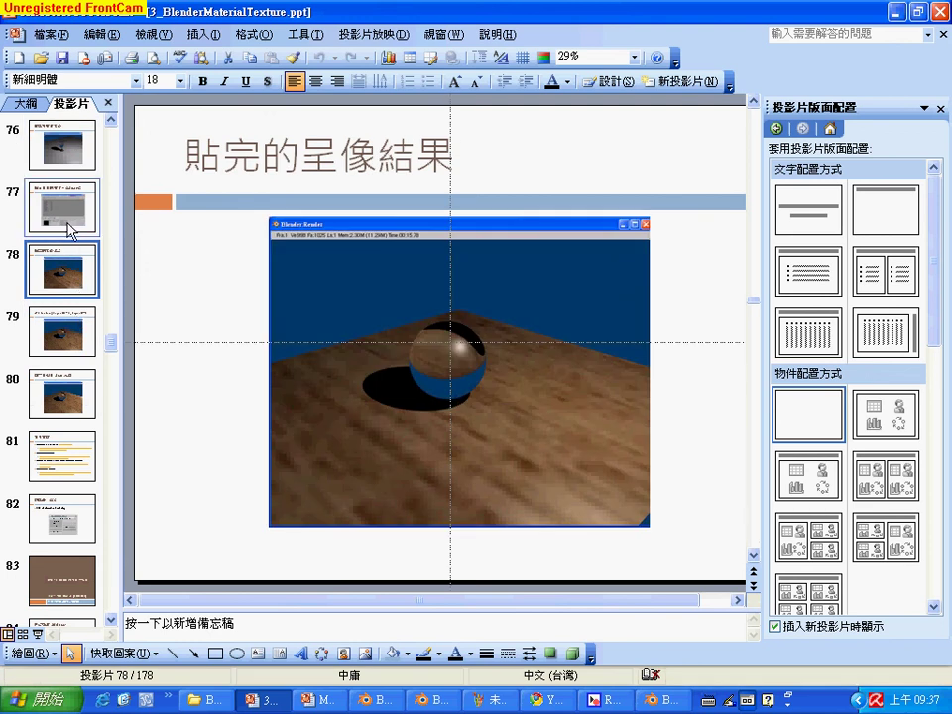
pyautogui.click(75, 329)
pyautogui.click(70, 399)
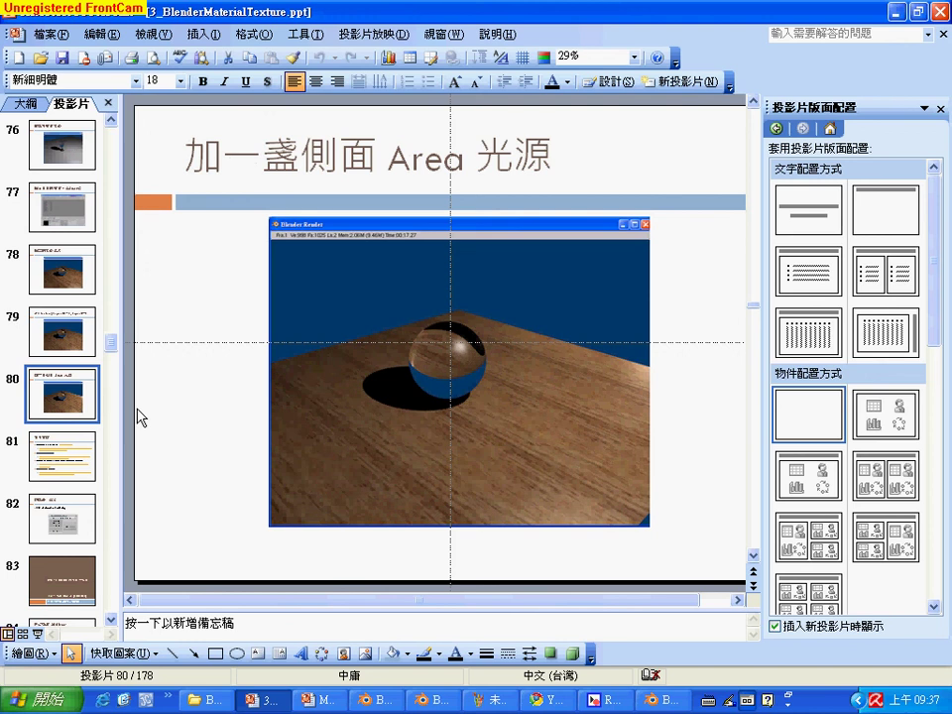
pyautogui.click(895, 16)
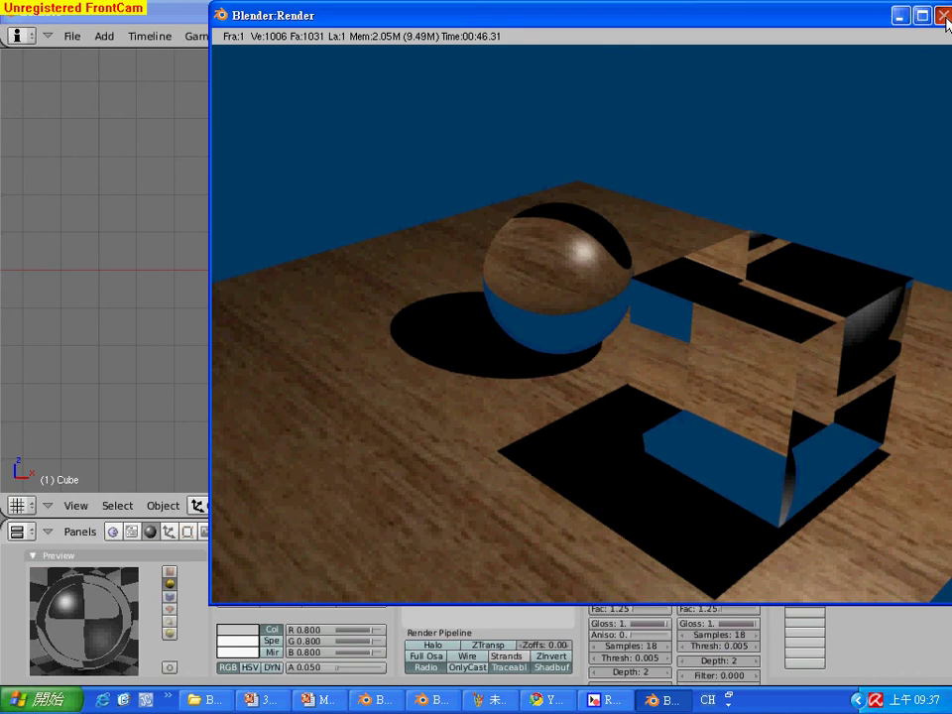
# Close the Blender:Render window and bring up the screen recorder
pyautogui.click(943, 16)
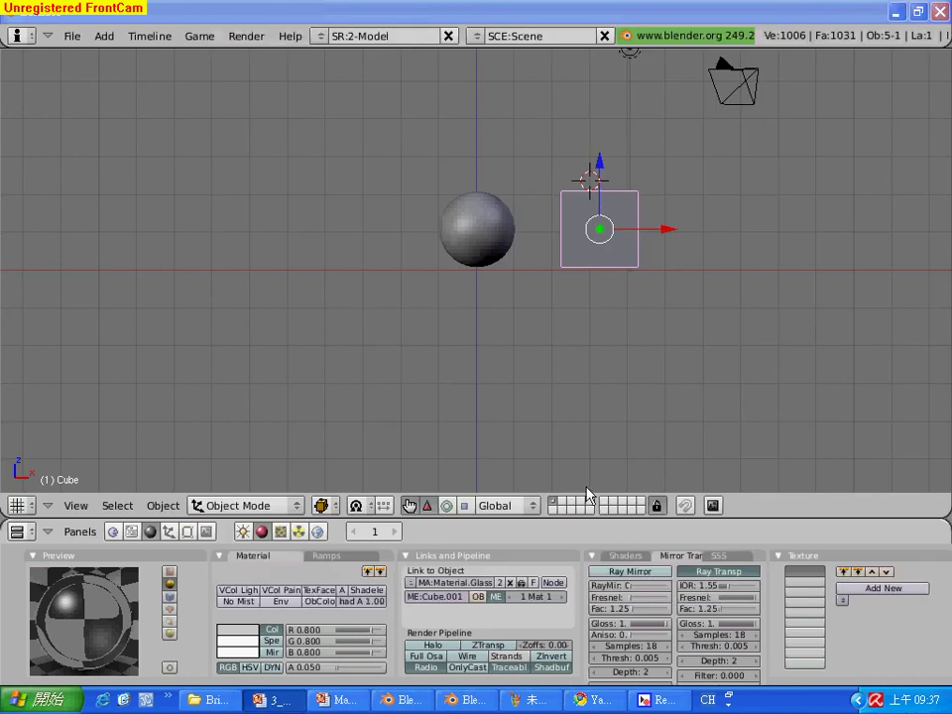
pyautogui.click(652, 700)
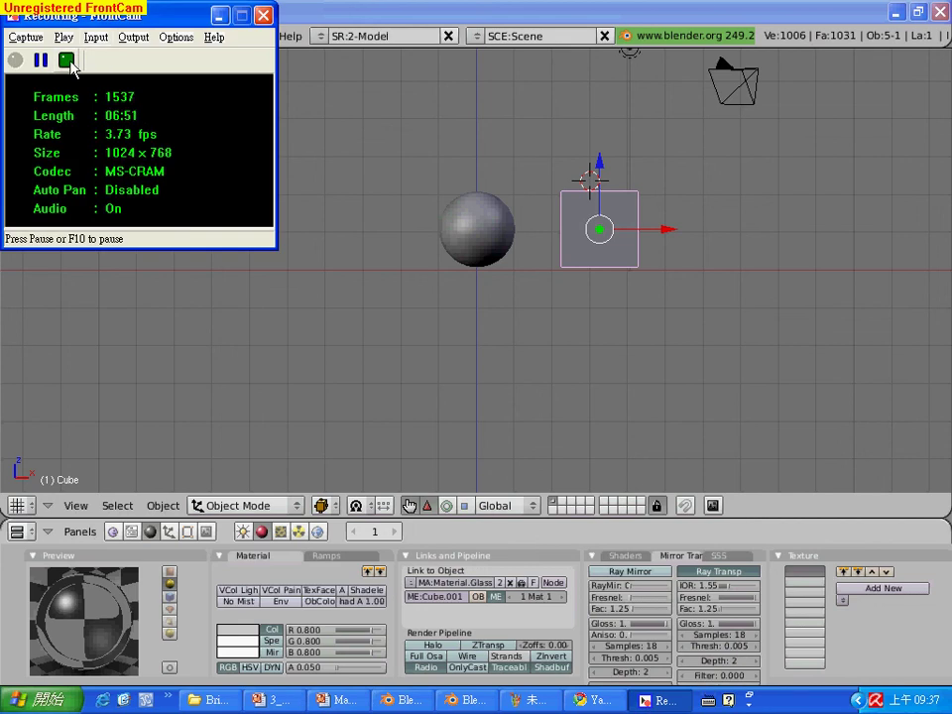